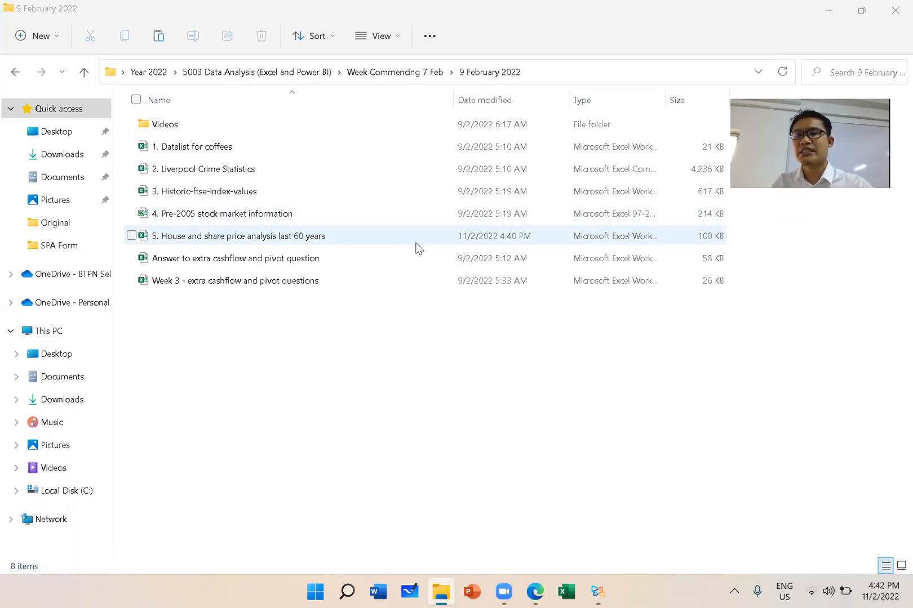
Open the workbook "5. House and share price analysis last 60 years" and go to its UK HP Since 1952 sheet
left_click(237, 239)
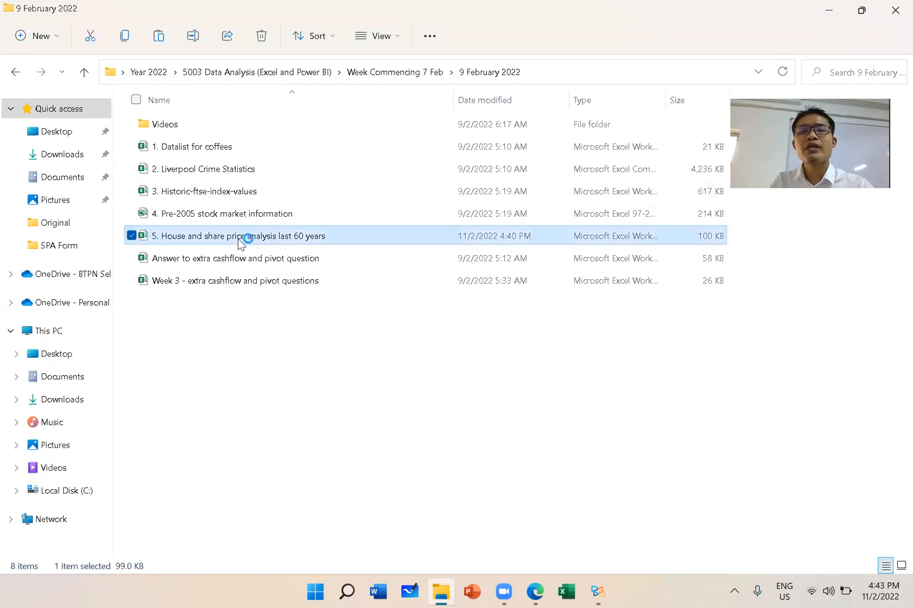
double_click(170, 234)
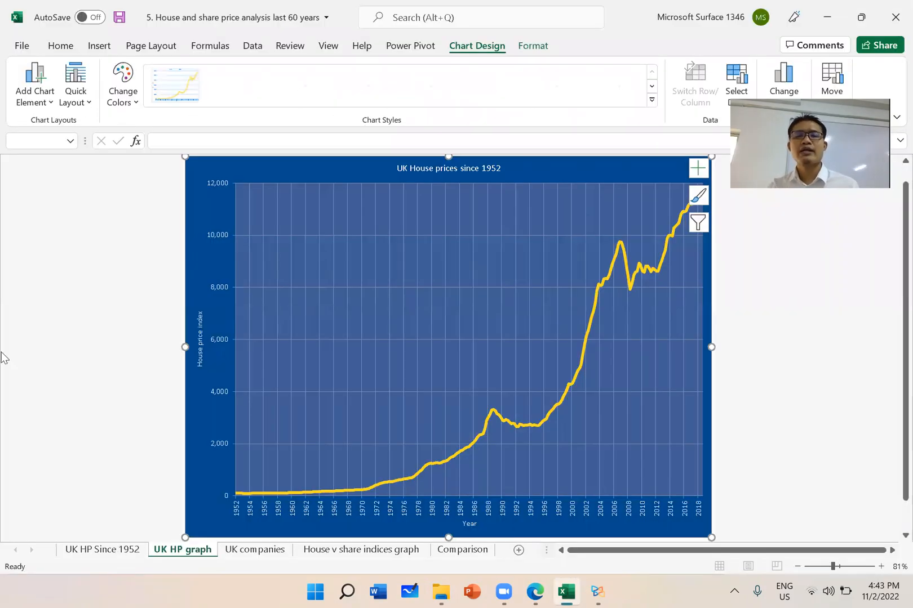
left_click(79, 549)
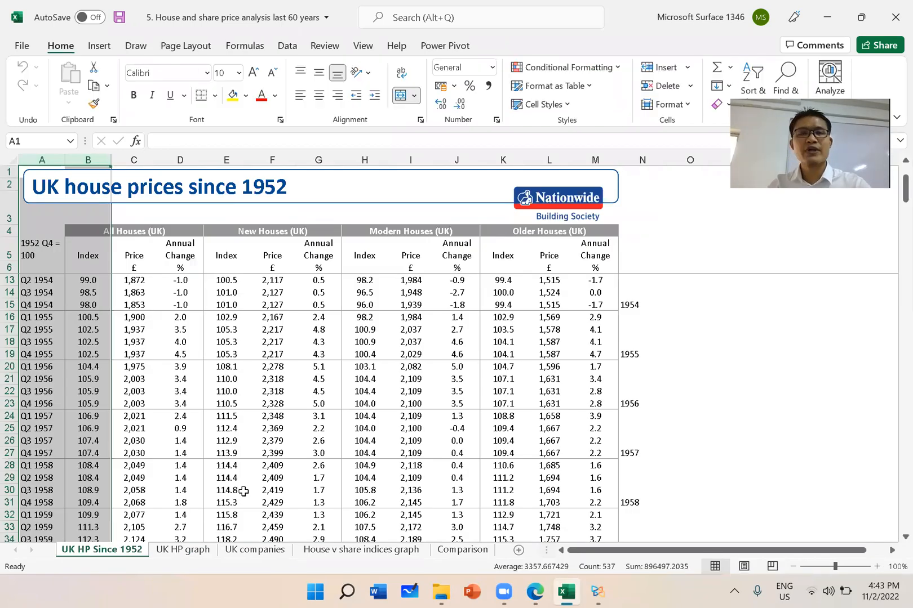
left_click(149, 392)
left_click(727, 342)
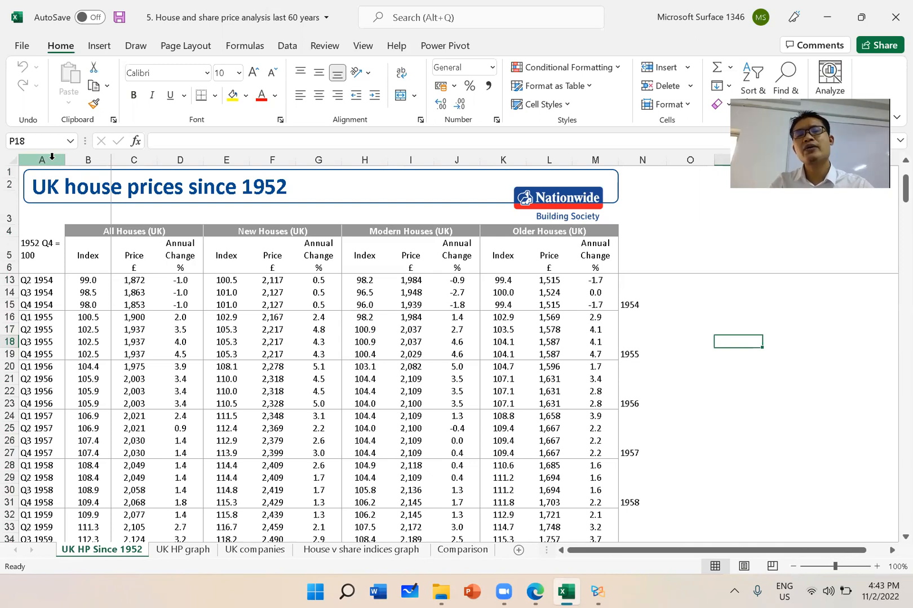
Copy columns A and B of the UK HP Since 1952 sheet and paste them as values at A1 of a new sheet
left_click_drag(51, 157, 82, 158)
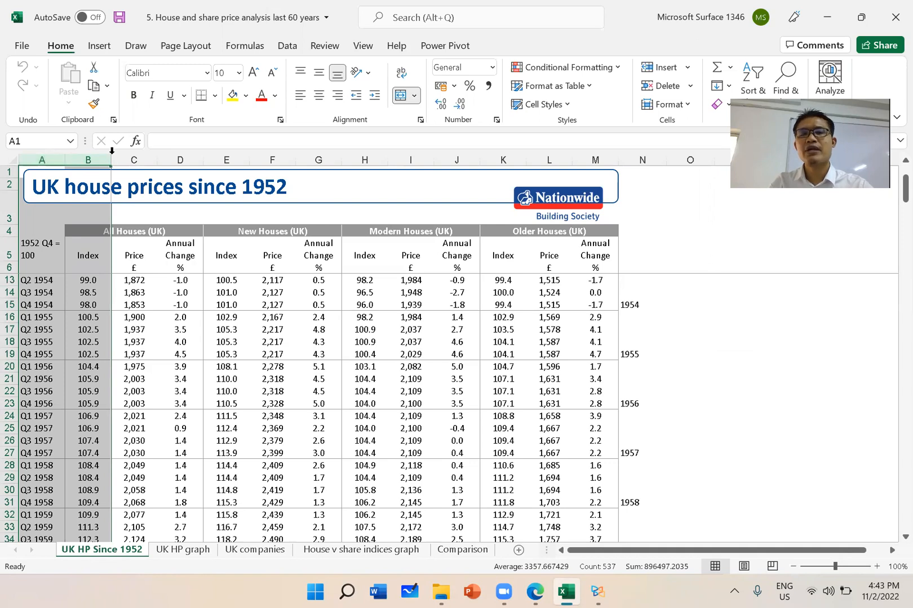
left_click(154, 179)
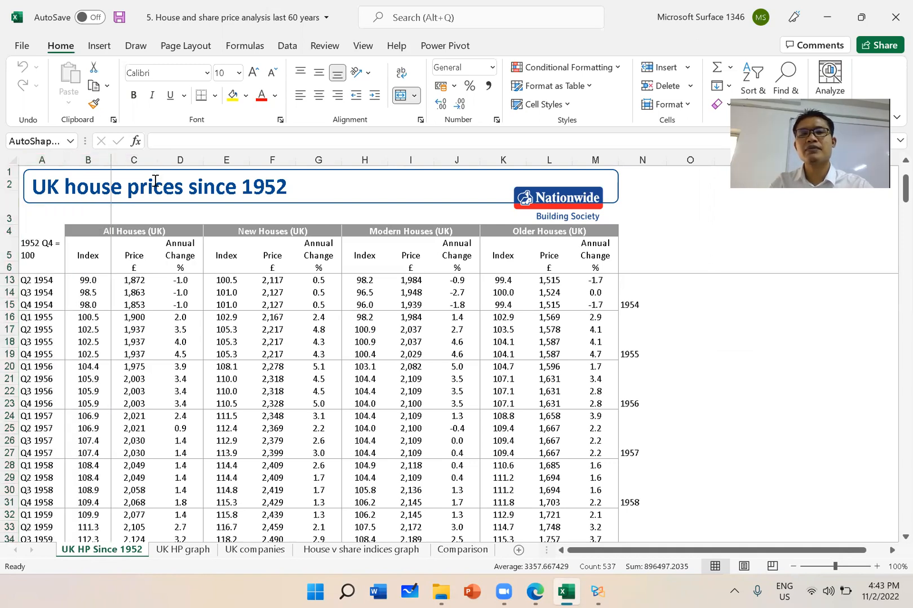
left_click_drag(43, 160, 84, 159)
right_click(88, 165)
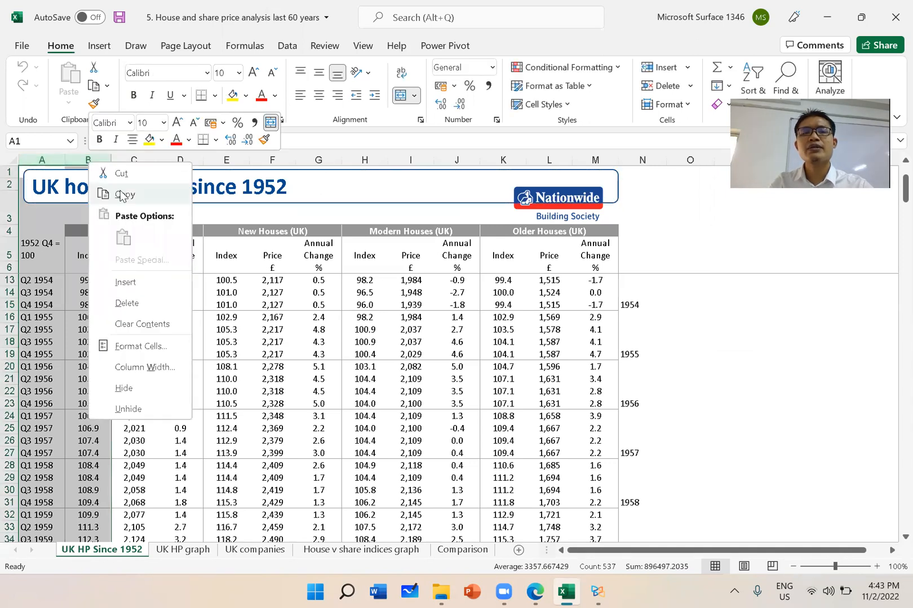
left_click(124, 196)
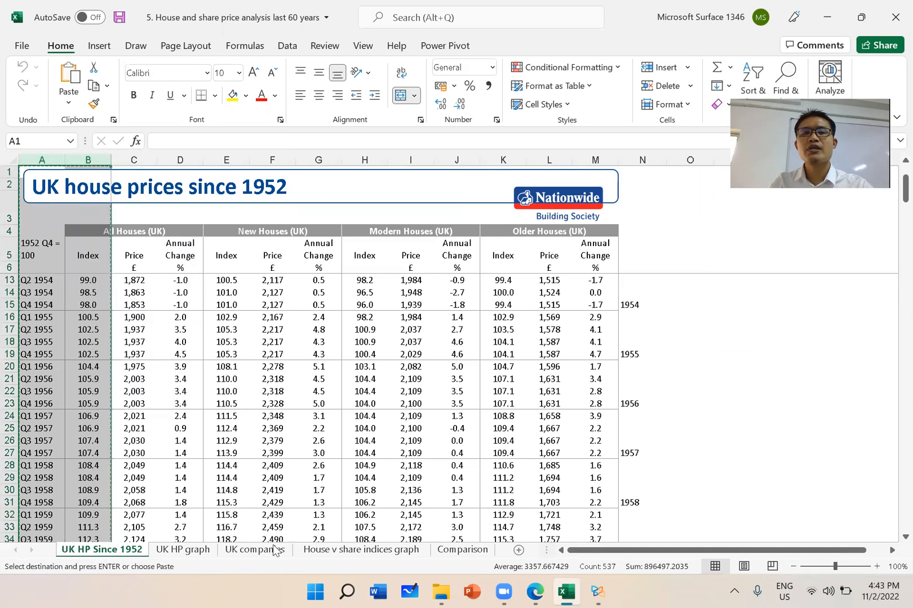
left_click(519, 550)
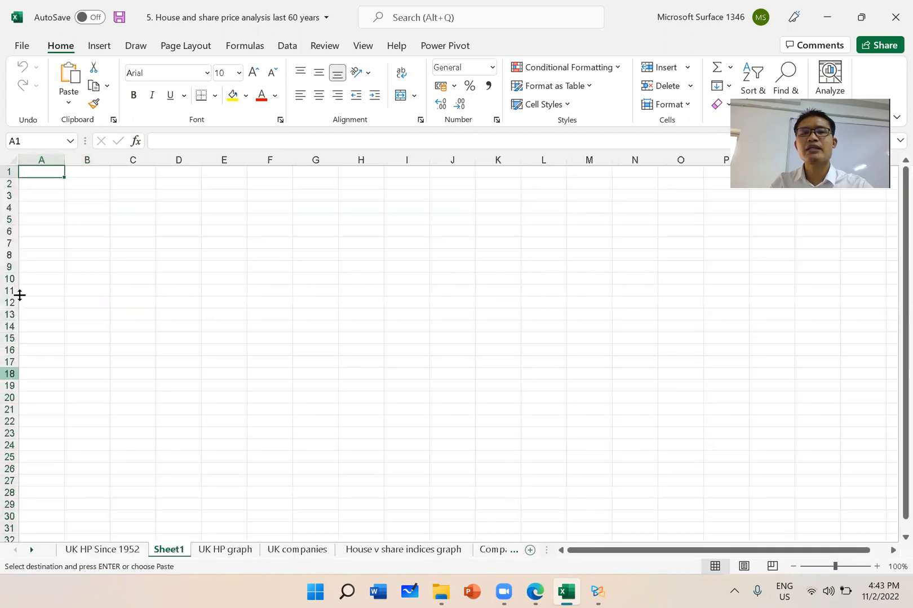
right_click(43, 171)
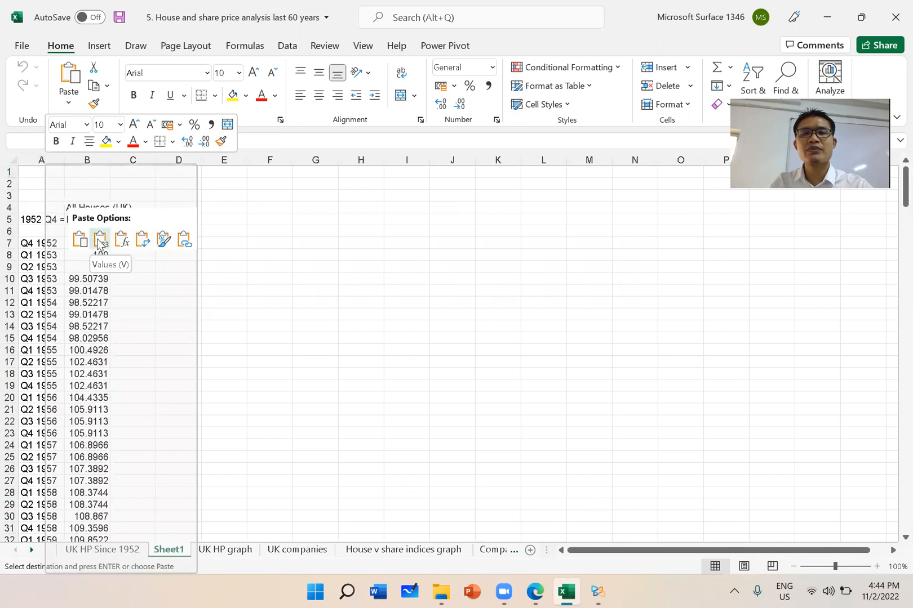
left_click(99, 243)
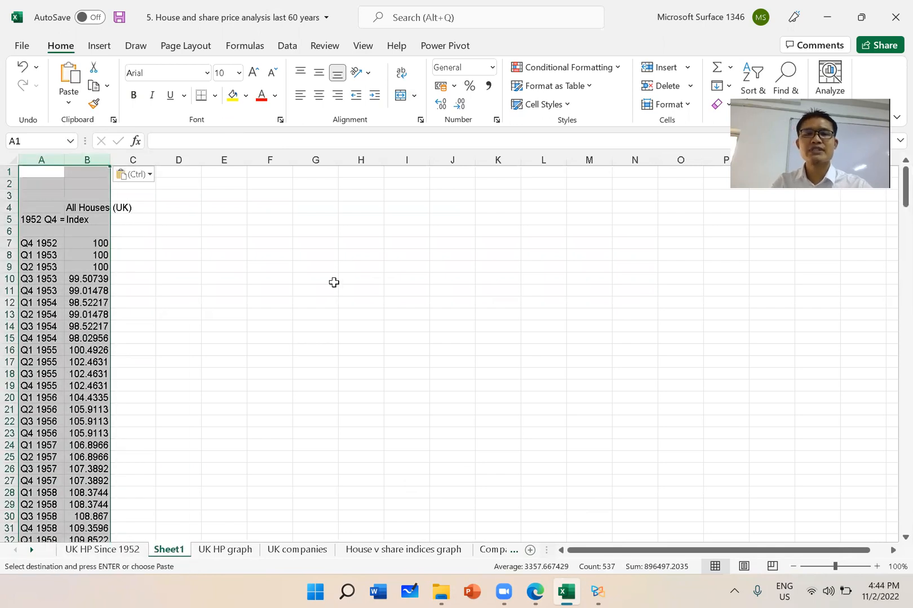
Look through the pasted quarters and index values, checking the first rows of the series
scroll(141, 305, "down", 13)
scroll(143, 308, "down", 20)
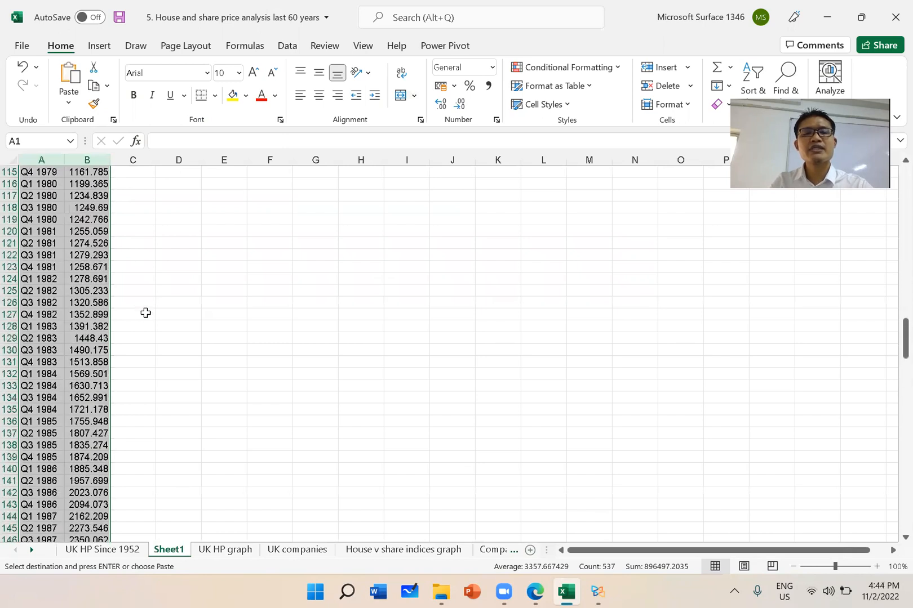
scroll(146, 312, "up", 20)
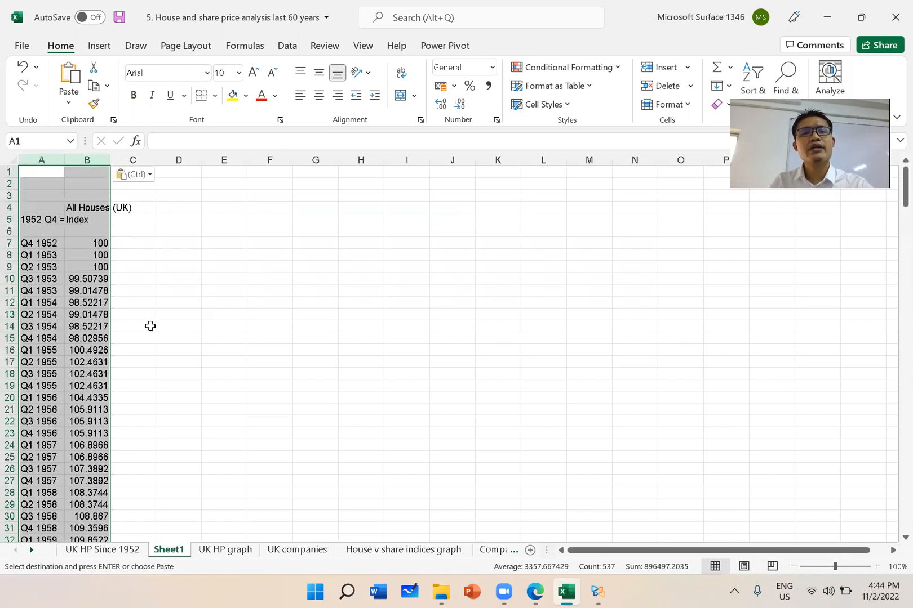
left_click(98, 243)
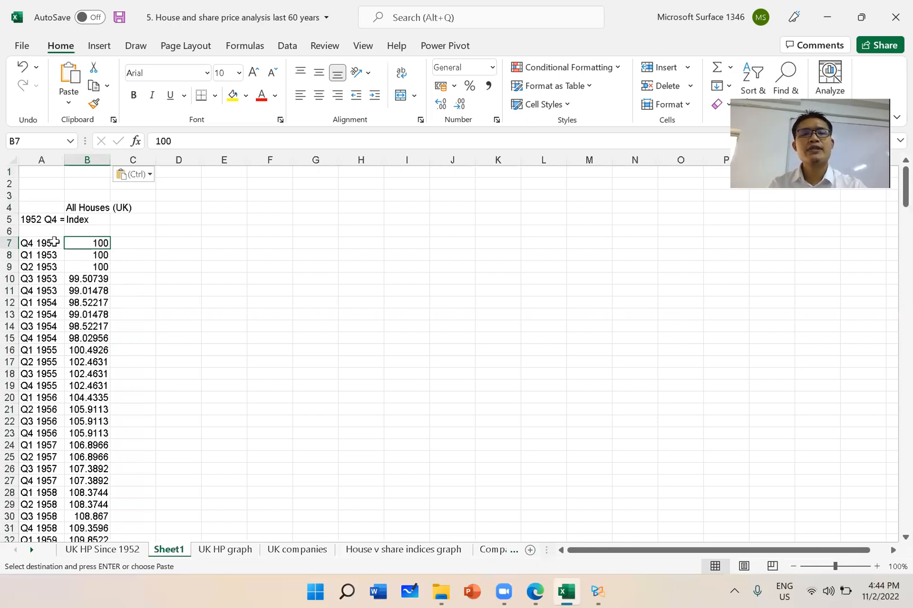
left_click(98, 254)
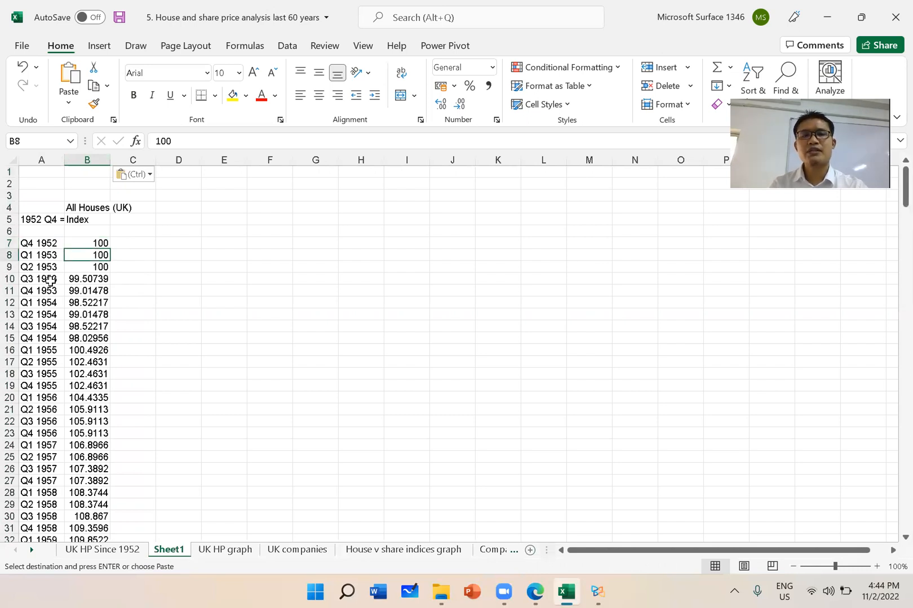
left_click(56, 241)
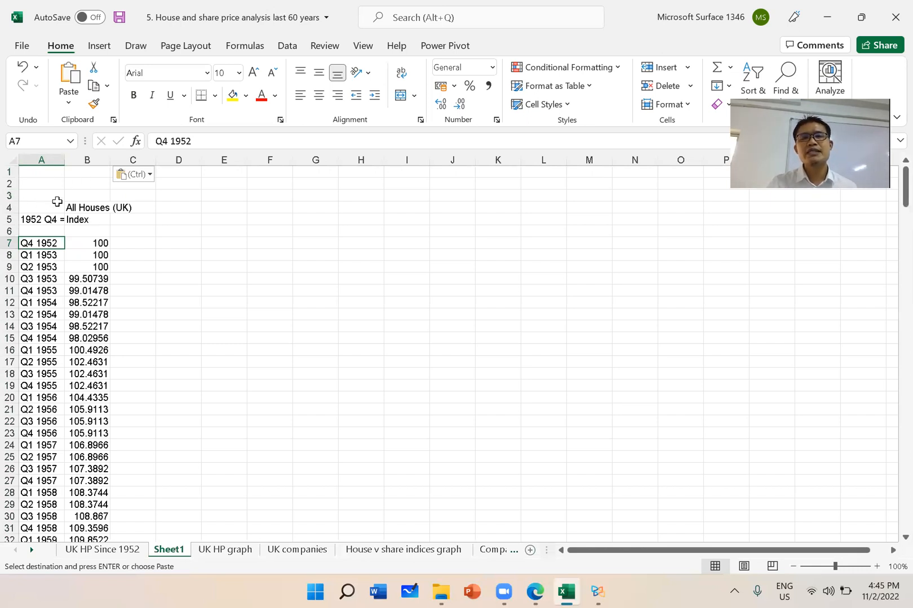
Delete rows 1 to 5 above the quarterly data, removing the whole rows rather than only their contents
left_click(10, 172)
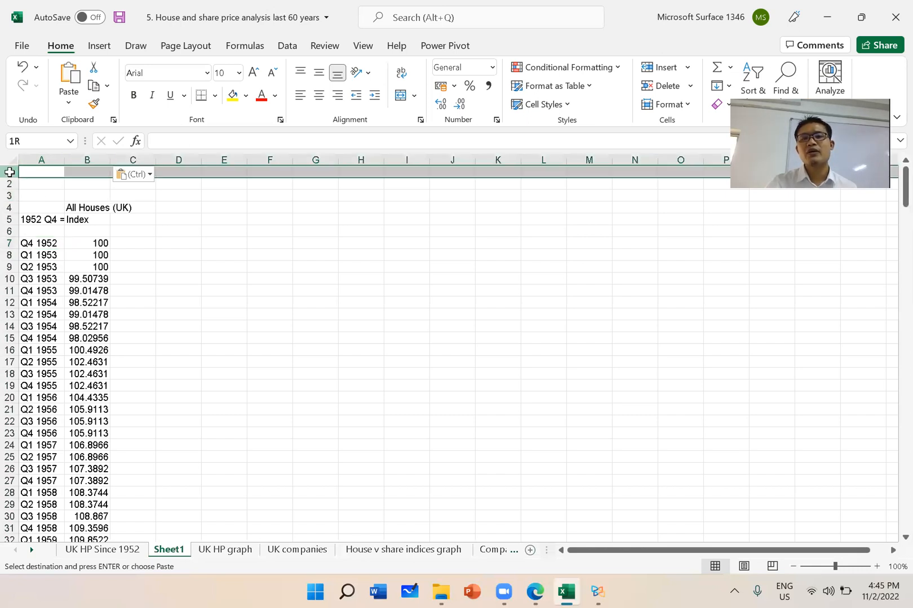
left_click_drag(10, 172, 9, 220)
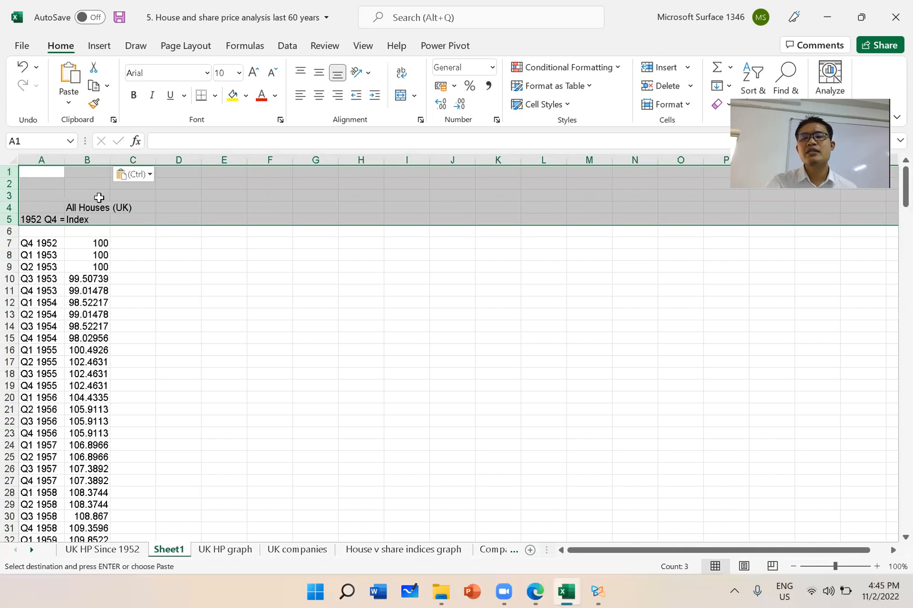
key("Delete")
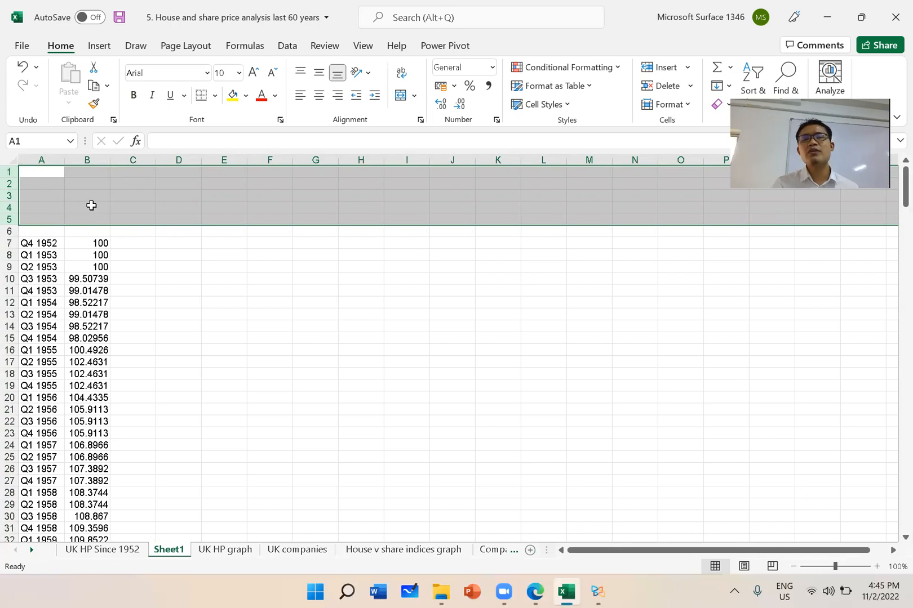
key("ctrl+z")
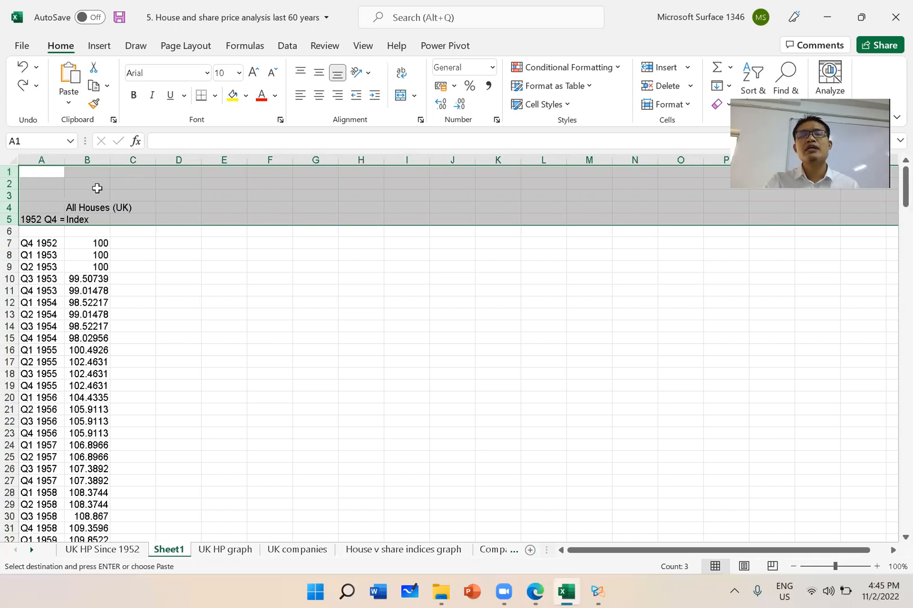
right_click(97, 190)
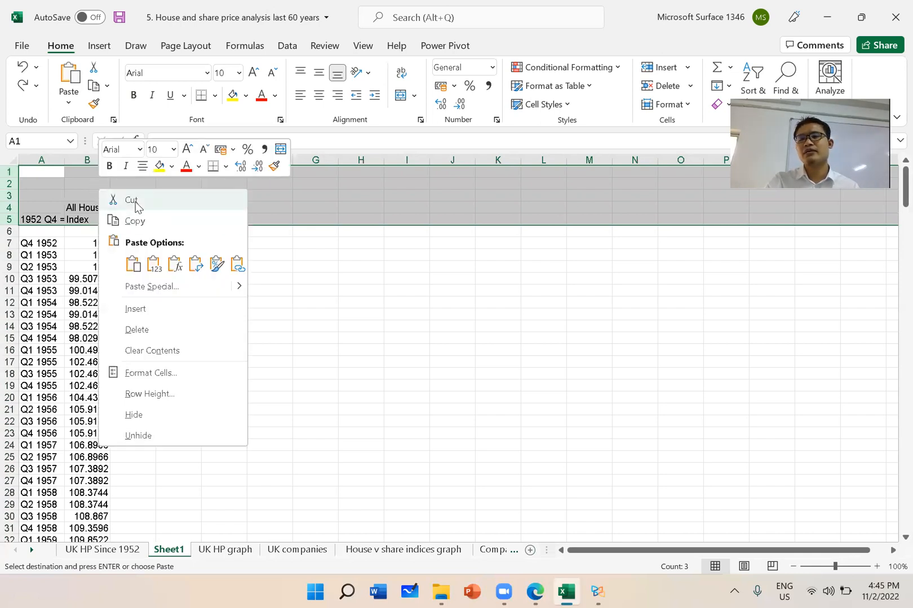
left_click(167, 329)
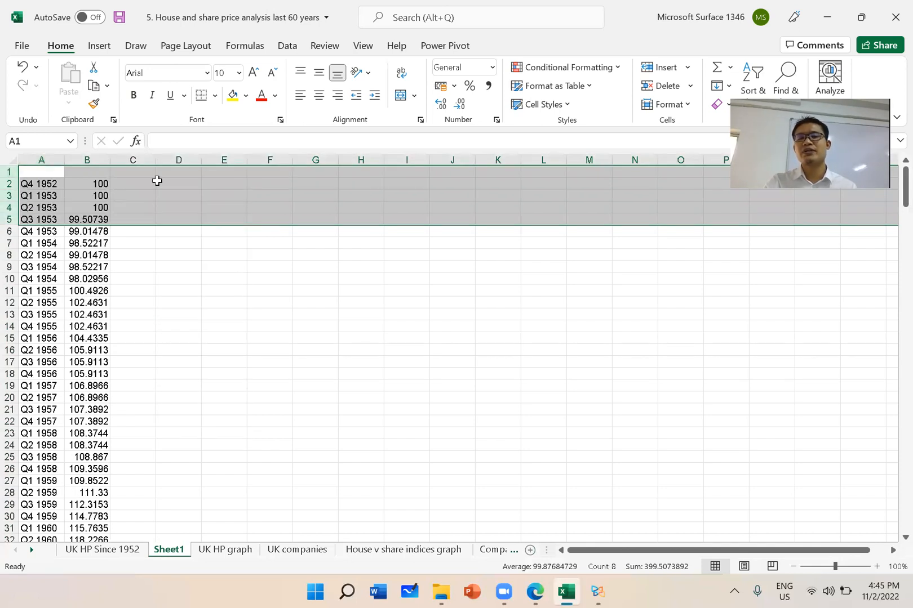
key("ctrl+z")
right_click(90, 200)
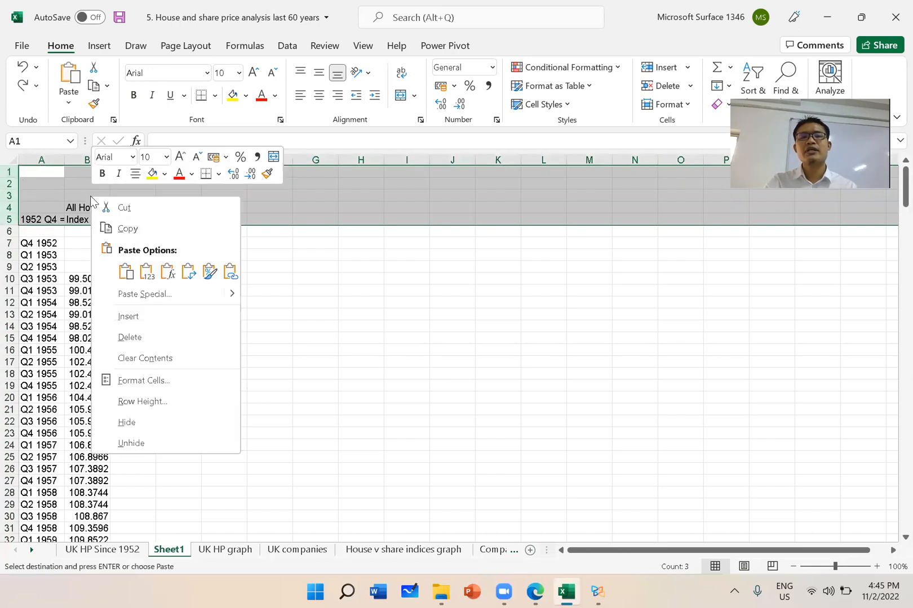
left_click(141, 338)
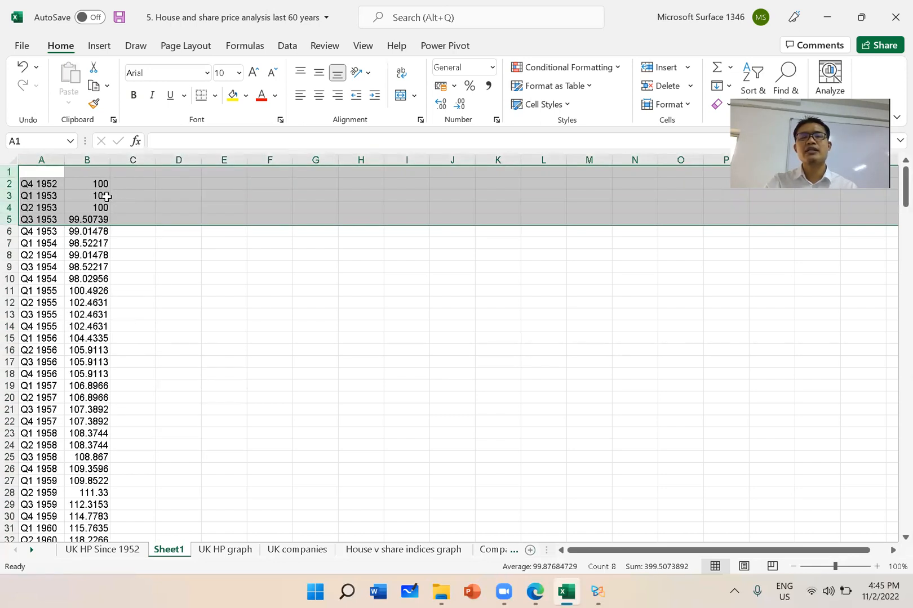
Enter the headers Year in A1 and Market Index in B1, and autofit the width of column B
left_click(42, 171)
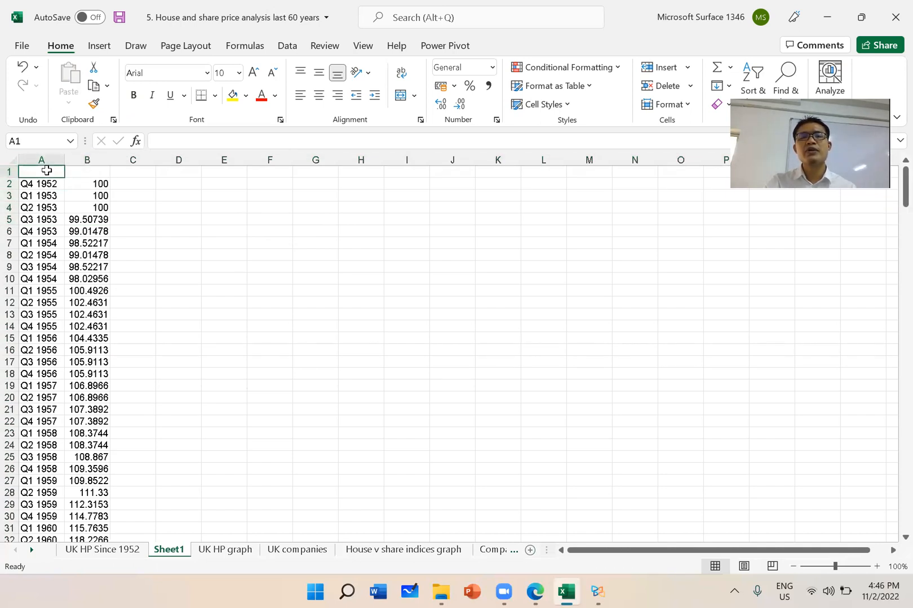
double_click(54, 170)
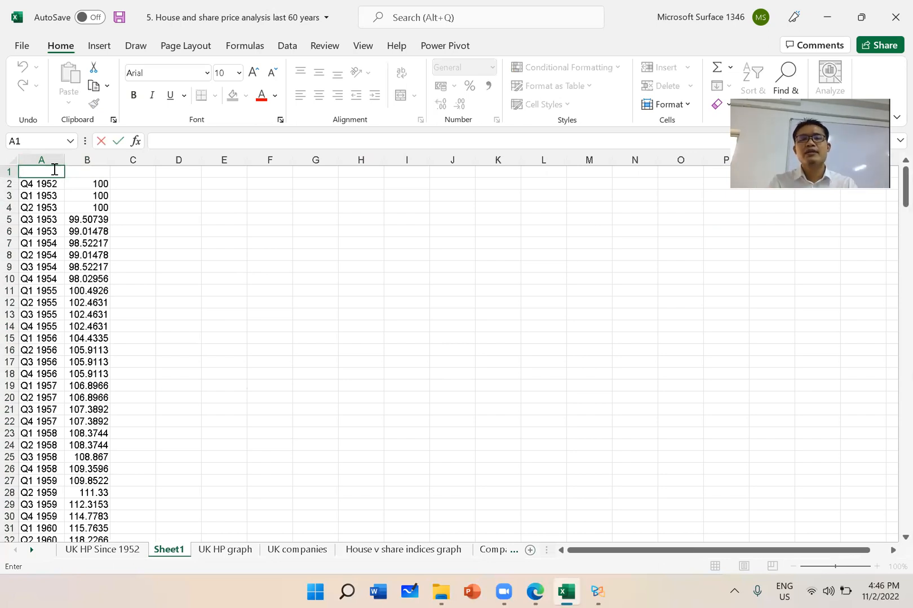
type("Year")
key("Tab")
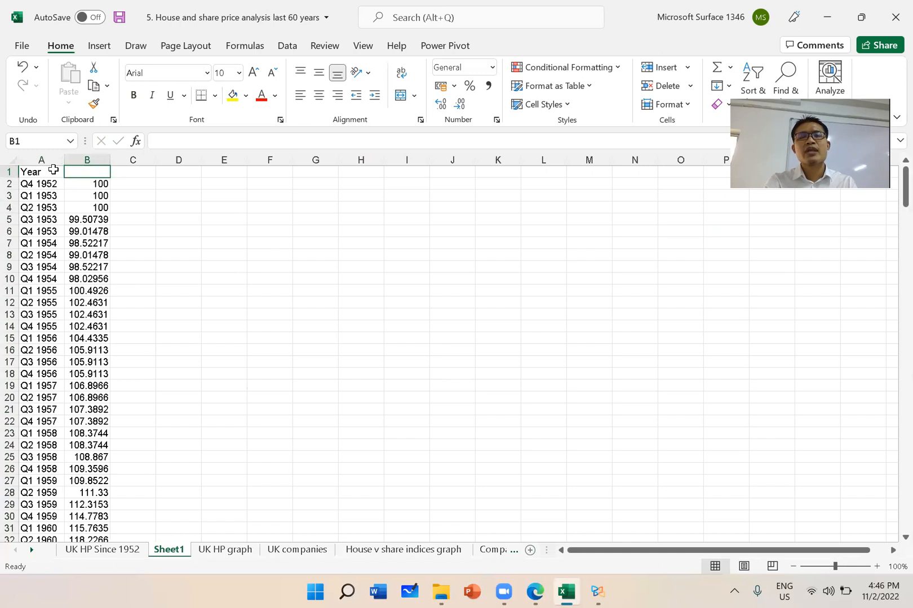
type("Market")
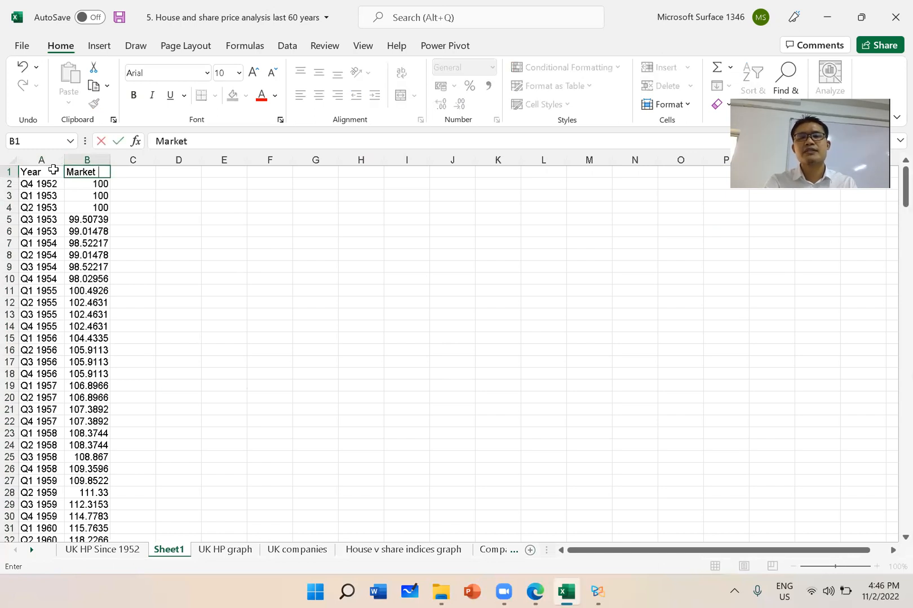
type(" Index")
key("Return")
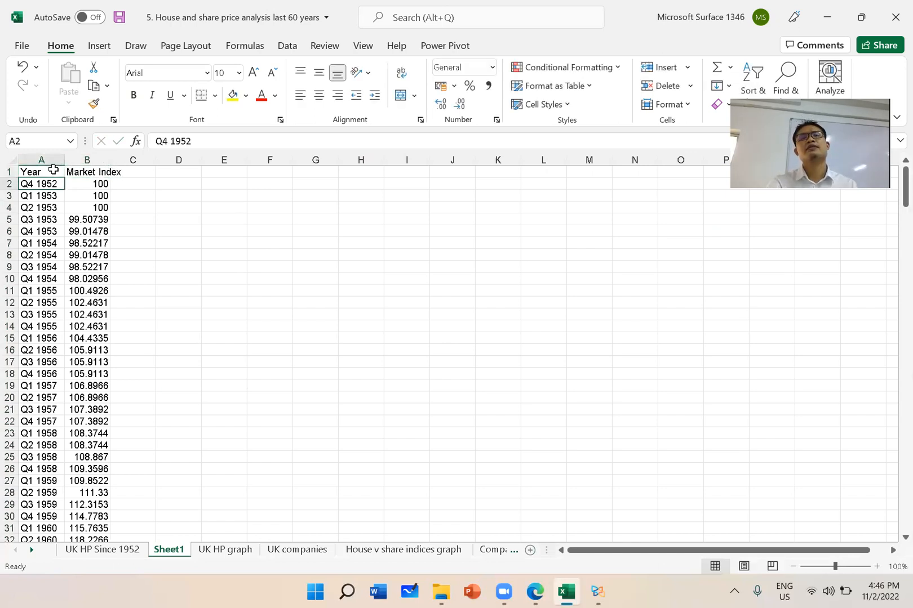
double_click(110, 160)
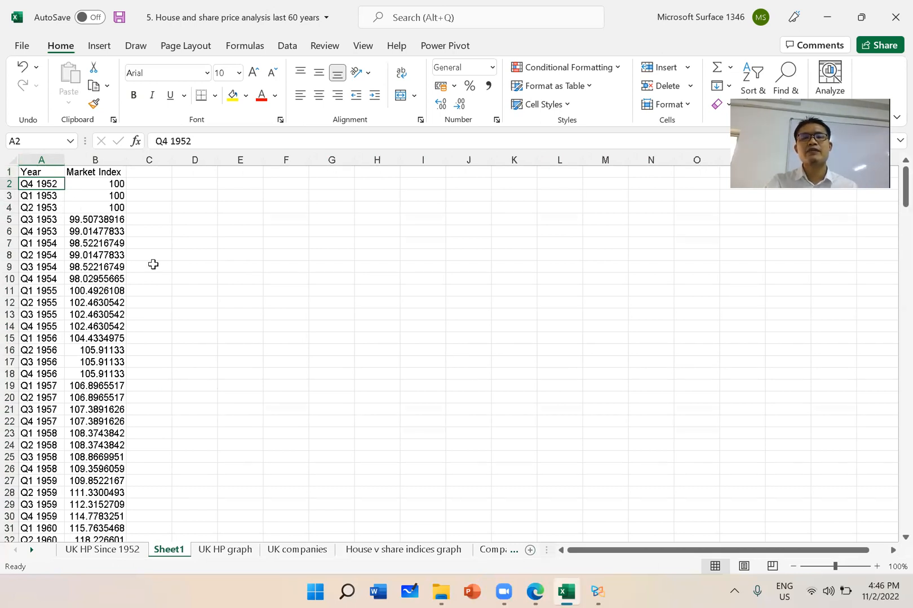
Examine the four quarterly entries for 1953 and their market index values in B3:B6
left_click(875, 567)
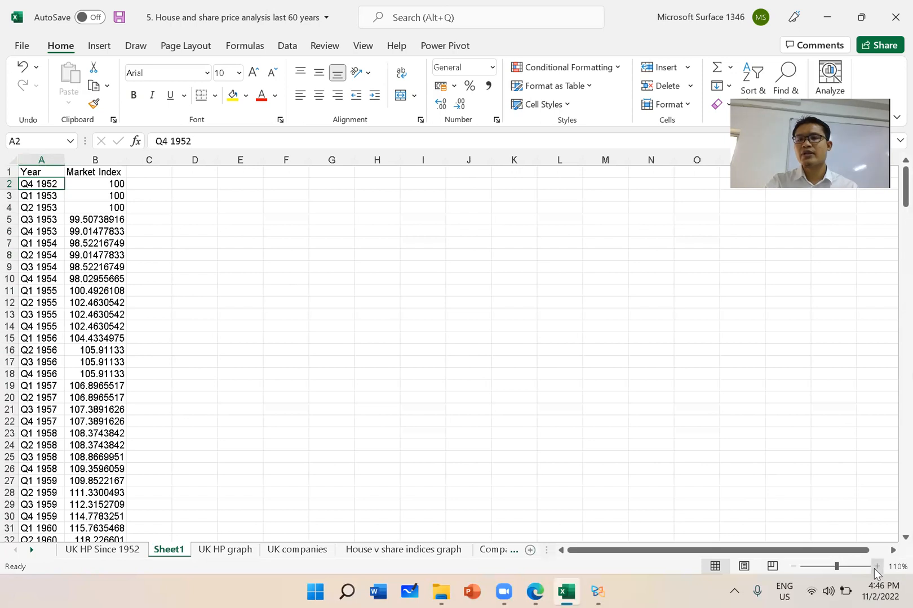
left_click(876, 567)
left_click(876, 566)
left_click(876, 566)
left_click(876, 566)
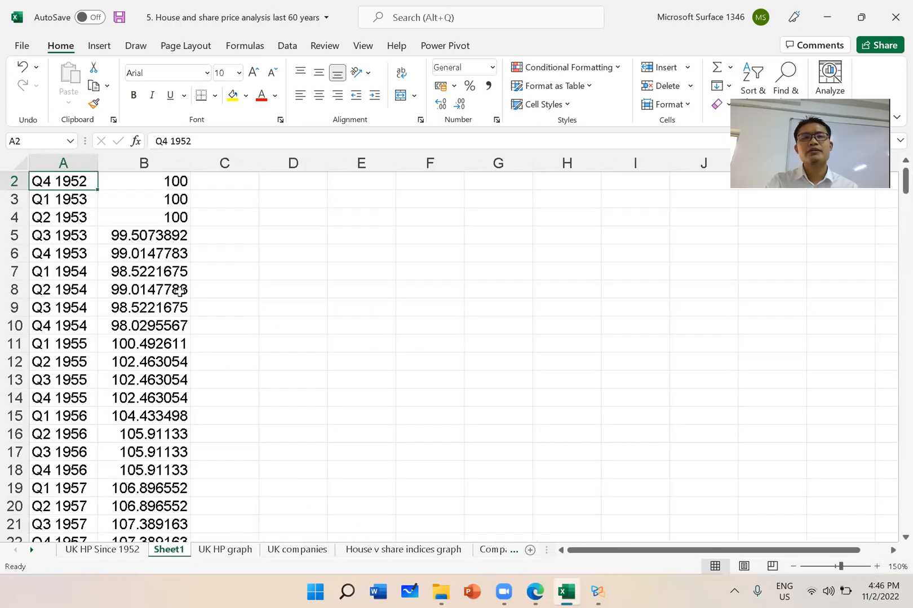
scroll(179, 291, "up", 1)
left_click(82, 220)
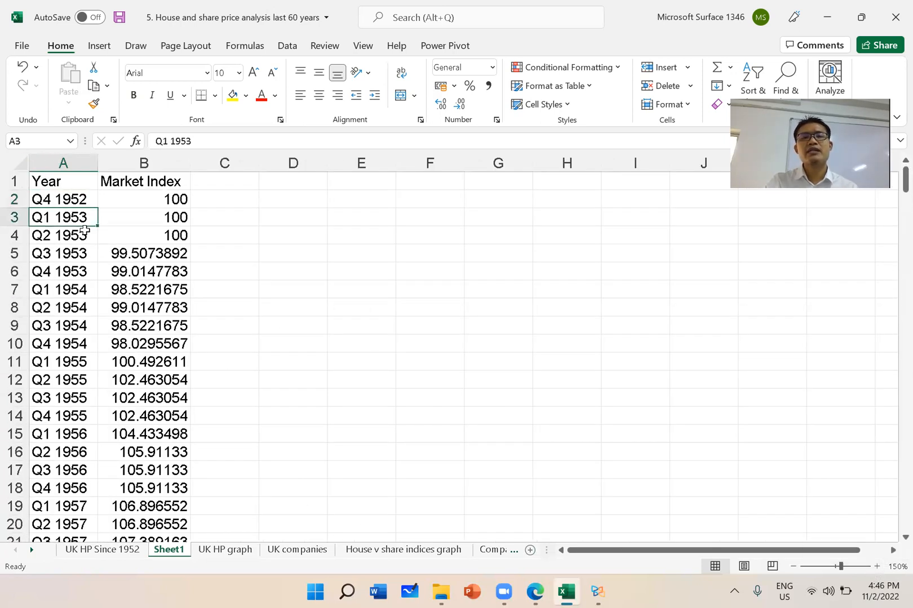
left_click(84, 234)
left_click(84, 257)
left_click(84, 283)
left_click(87, 232)
left_click(43, 220)
left_click(48, 236)
left_click(49, 256)
left_click(51, 268)
left_click_drag(141, 217, 144, 273)
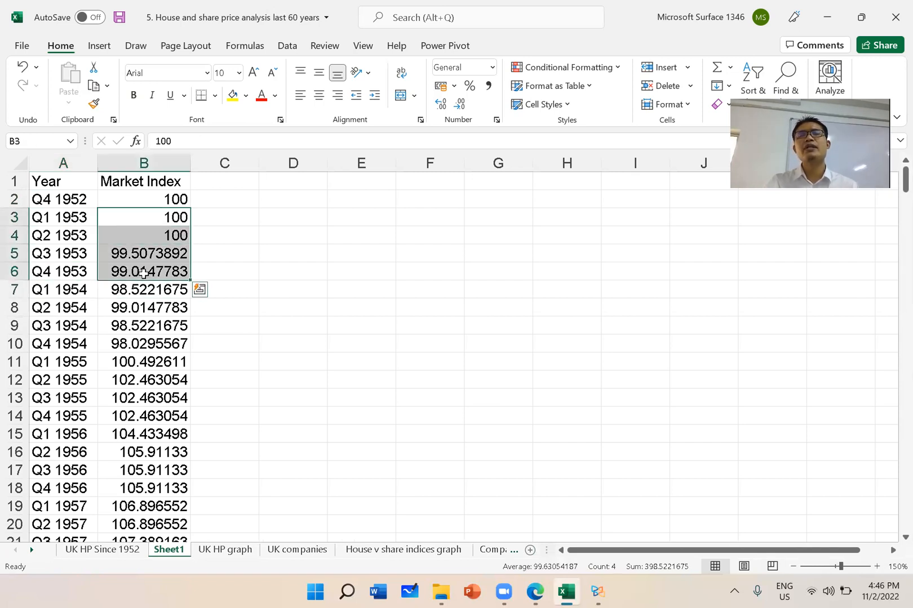
left_click(257, 276)
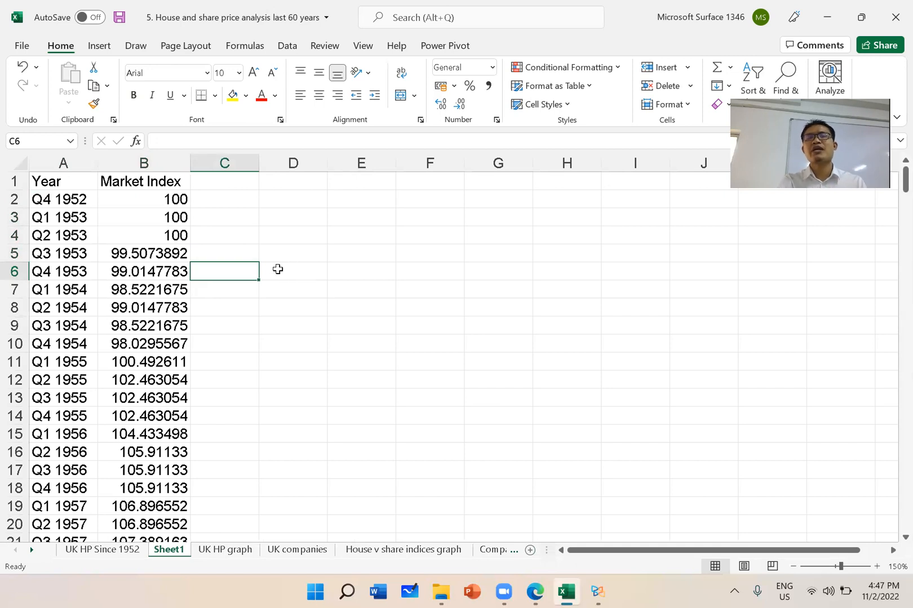
left_click_drag(75, 181, 156, 237)
left_click(177, 217)
left_click(243, 236)
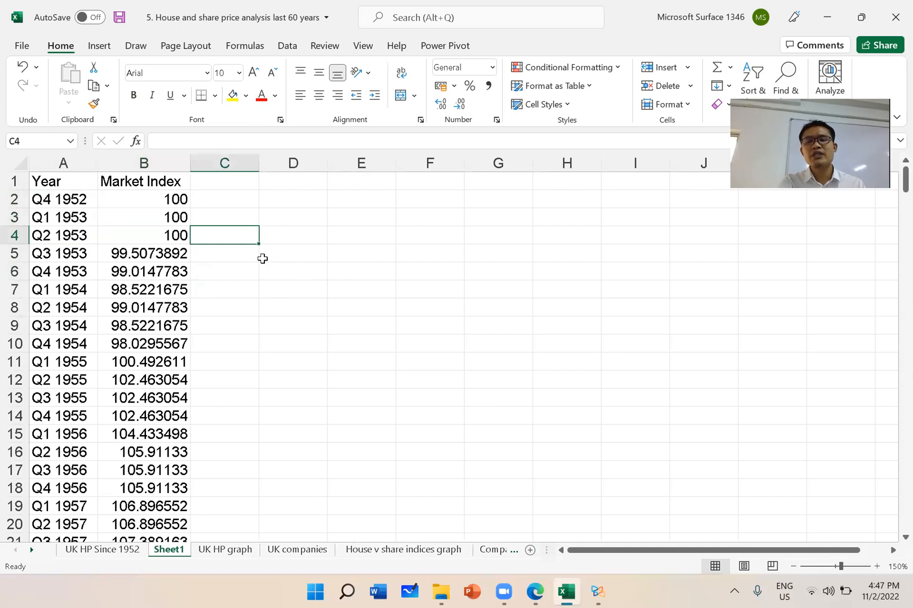
scroll(265, 262, "down", 2)
scroll(276, 259, "up", 2)
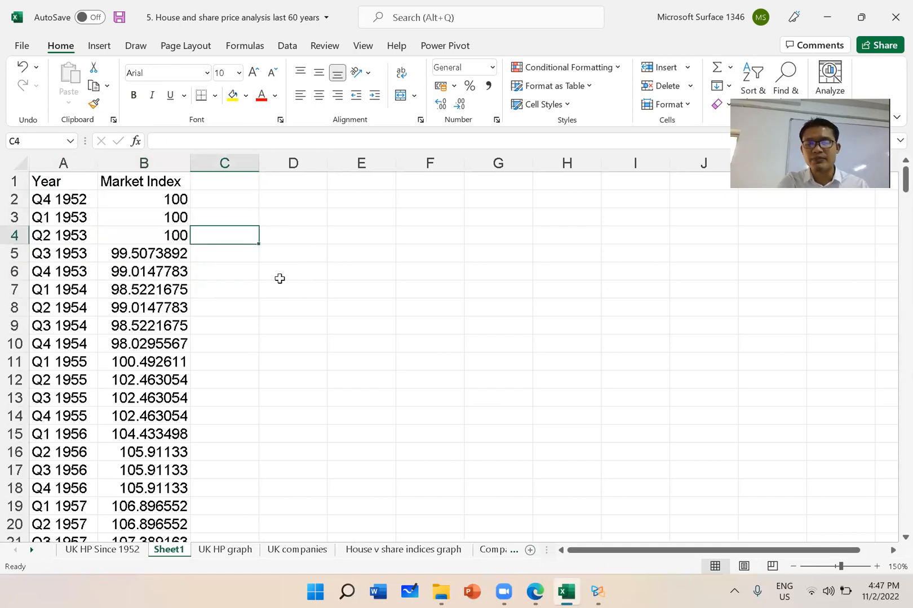
left_click(424, 9)
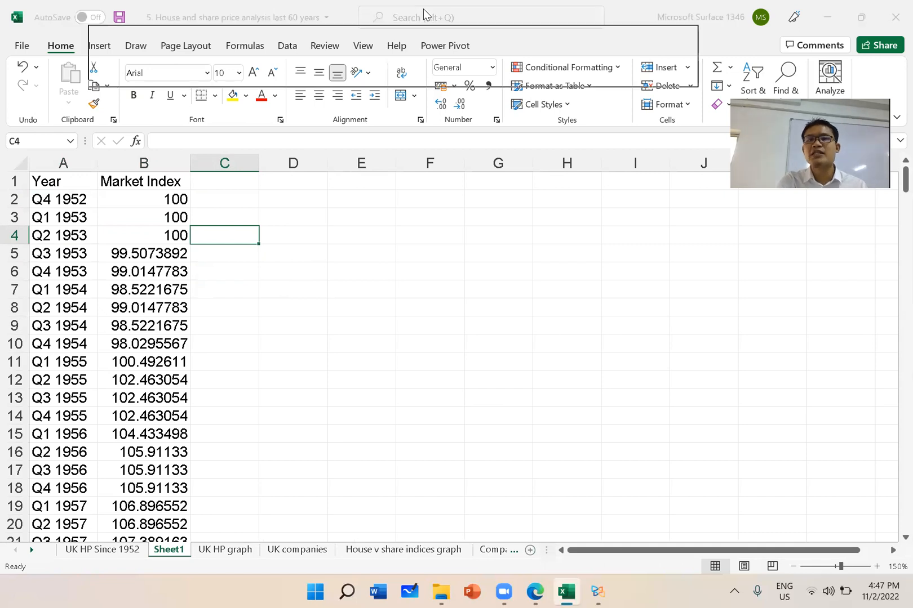
left_click(90, 269)
key("Up")
key("Up")
left_click(192, 320)
Convert the data range A1:B268 into a table with headers, and undo the conversion
left_click(134, 289)
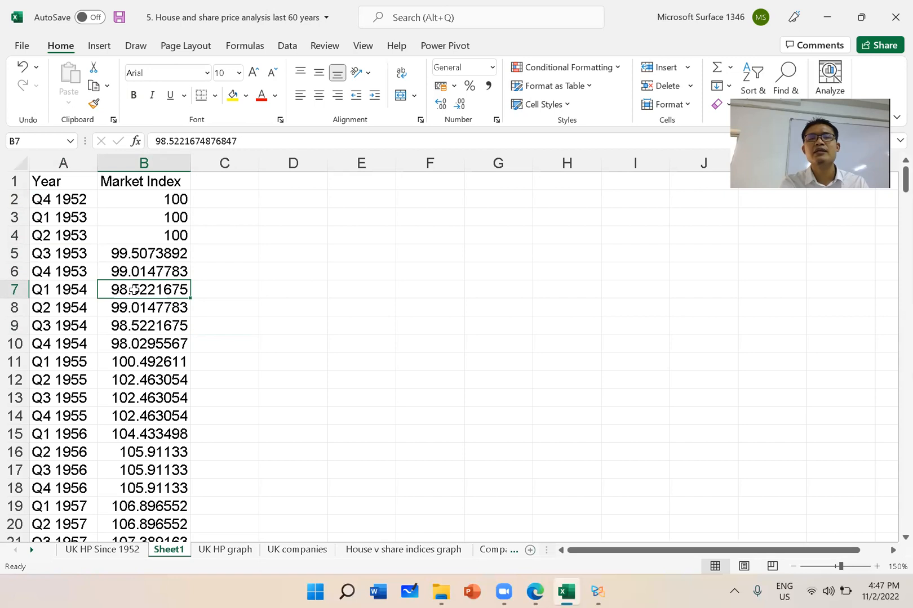
key("ctrl+t")
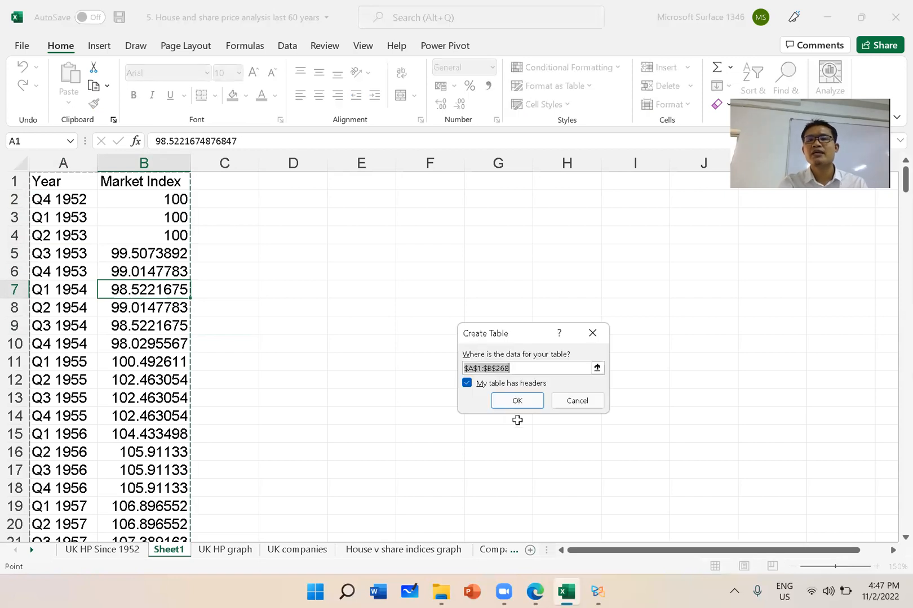
left_click(516, 401)
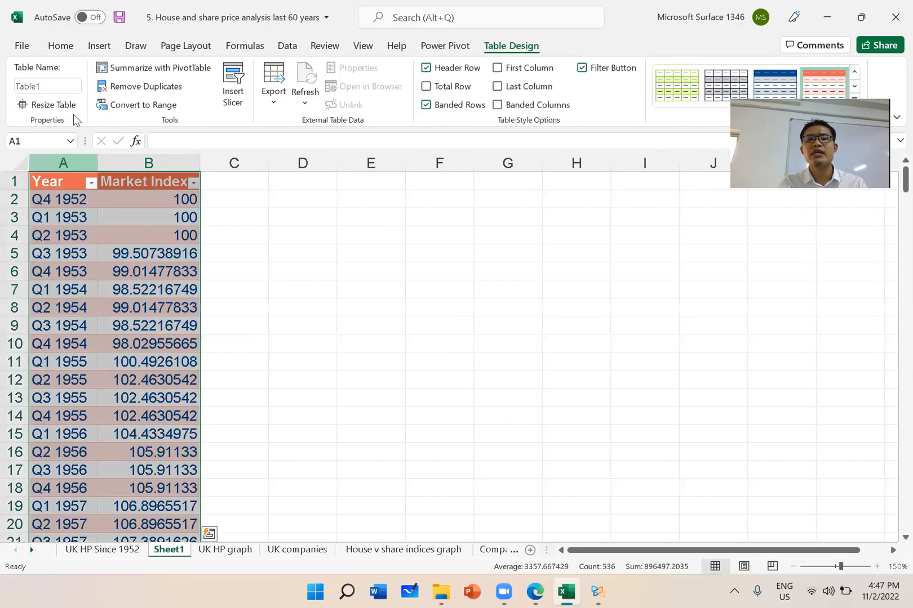
left_click(409, 305)
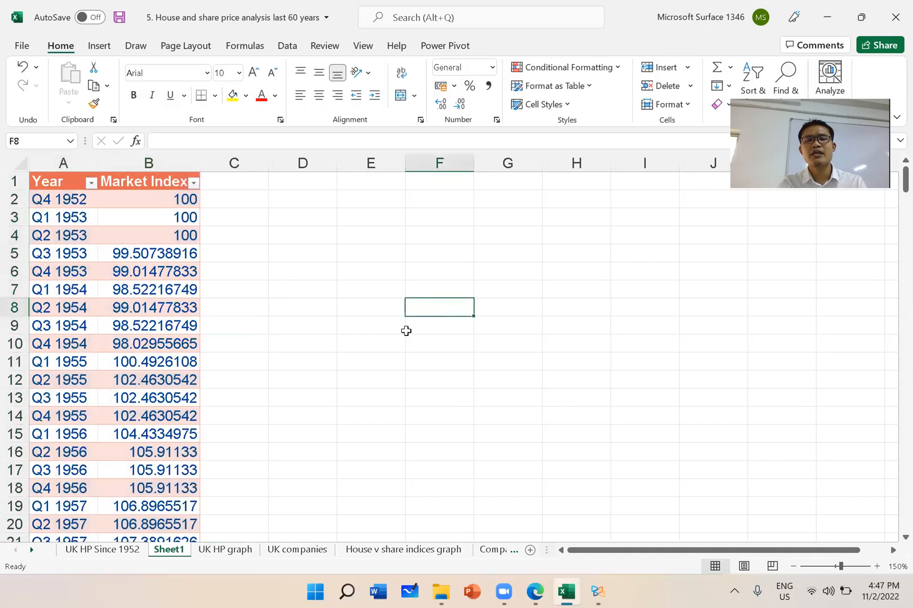
key("ctrl+z")
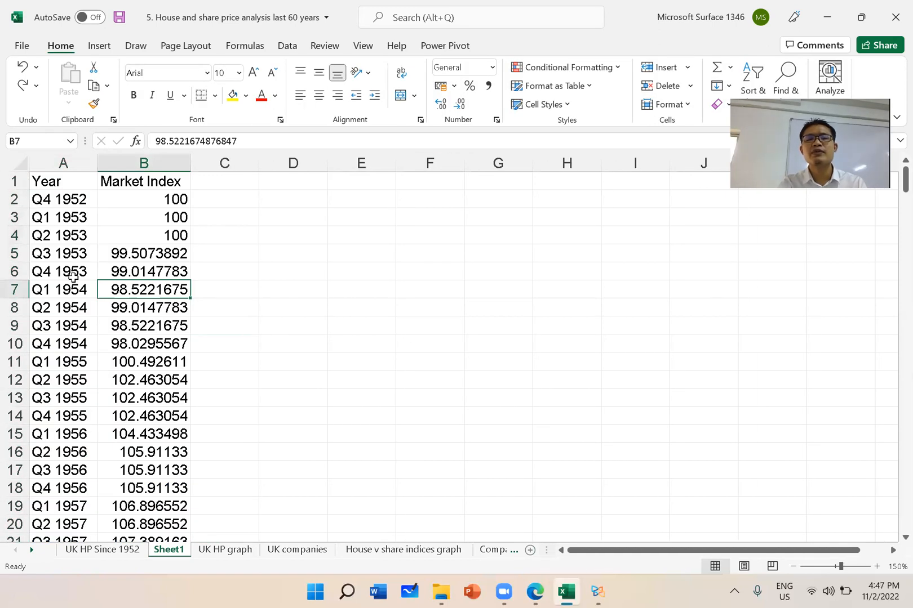
Insert a table over the quarterly data in A1:B268, treating the first row as headers
left_click(82, 272)
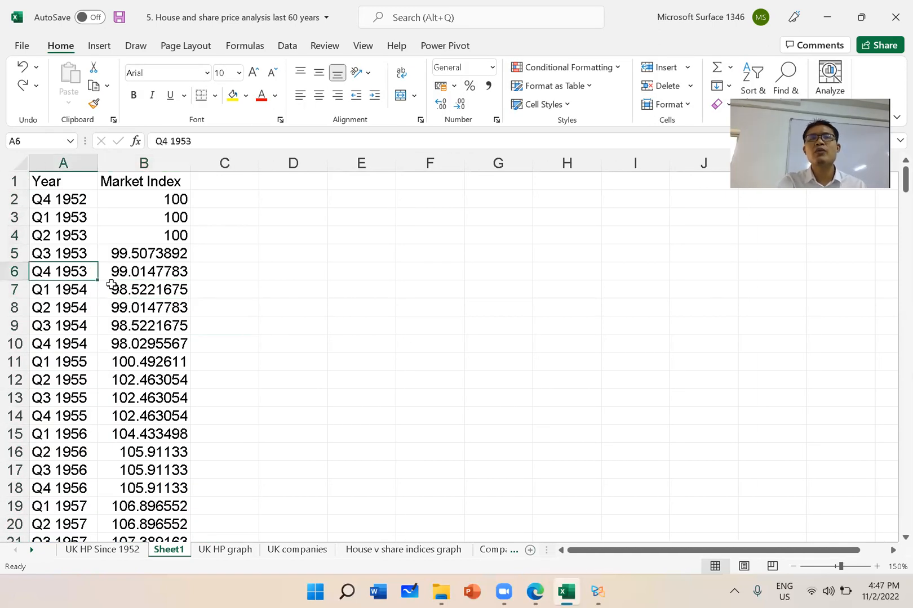
left_click(110, 47)
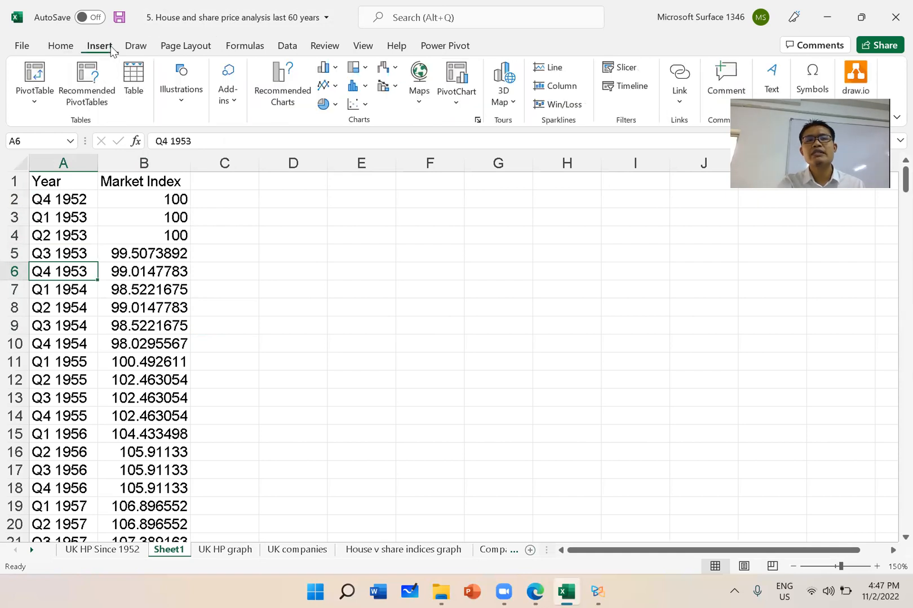
left_click(140, 82)
left_click(499, 401)
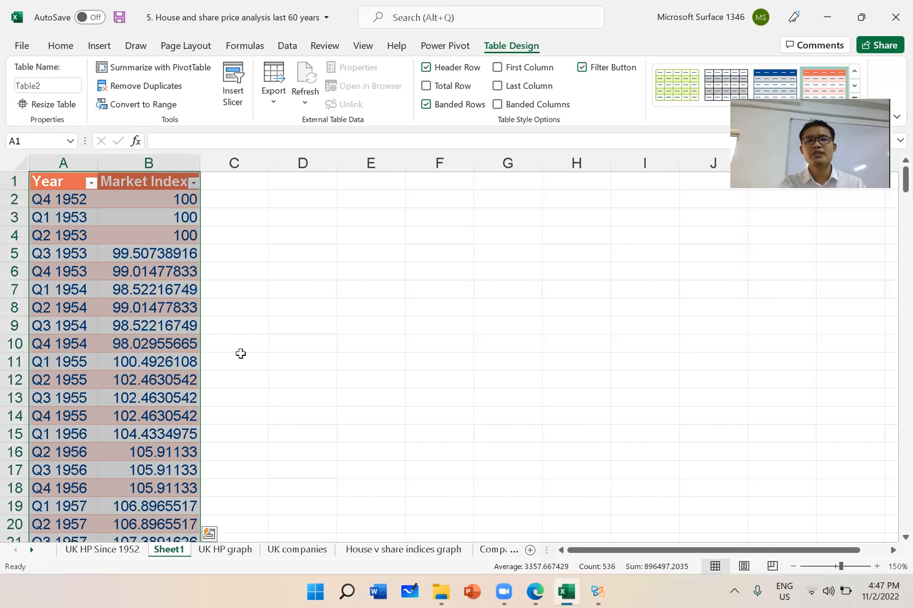
Apply the blue table style with grey banded rows to the Year and Market Index table
left_click(71, 183)
left_click(113, 185)
left_click(48, 184)
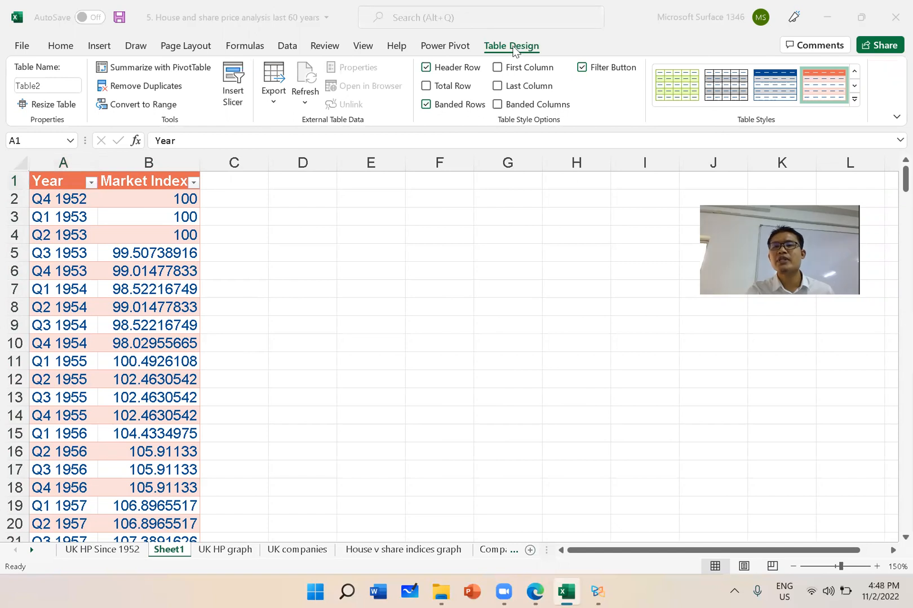
left_click(699, 89)
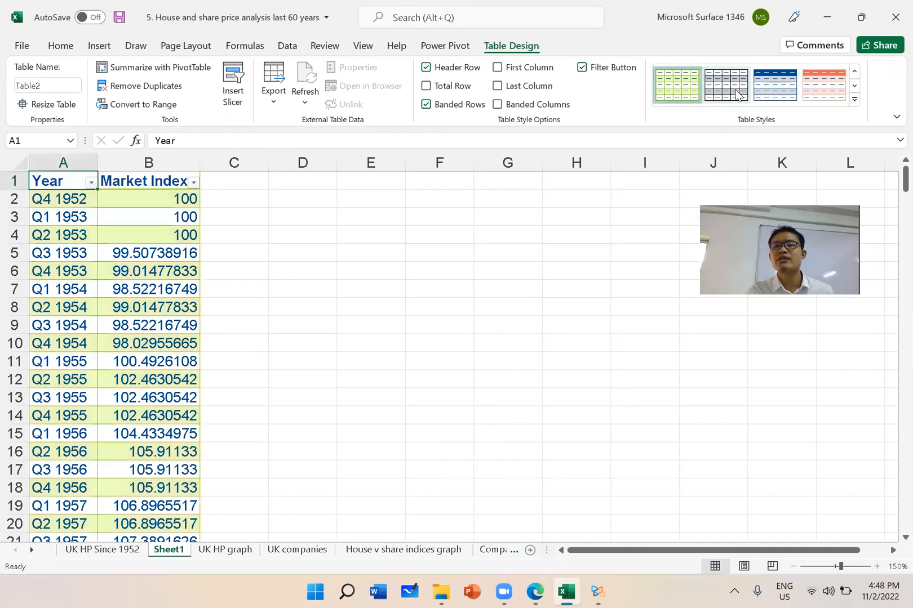
left_click(788, 95)
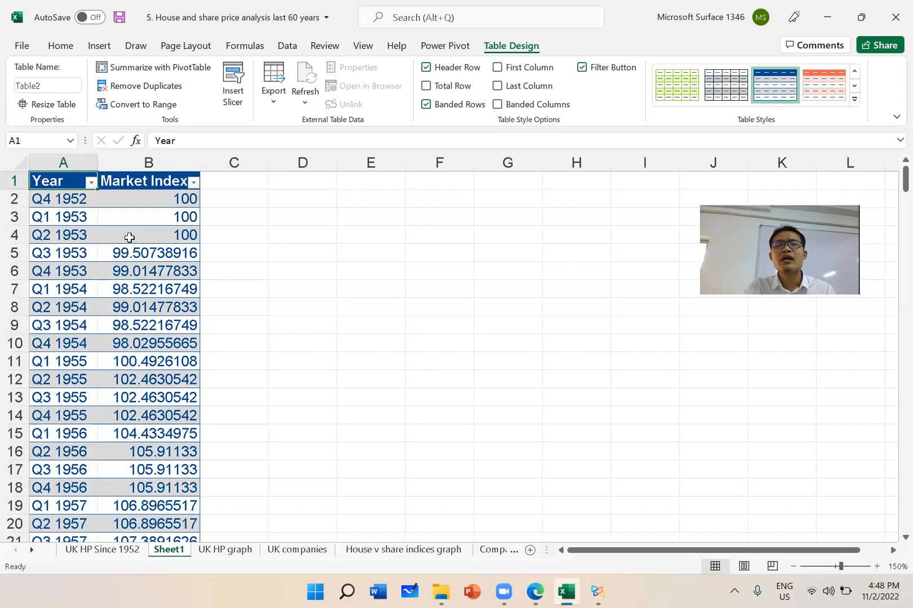
Filter the Year column to show only Q1 1953
left_click(90, 183)
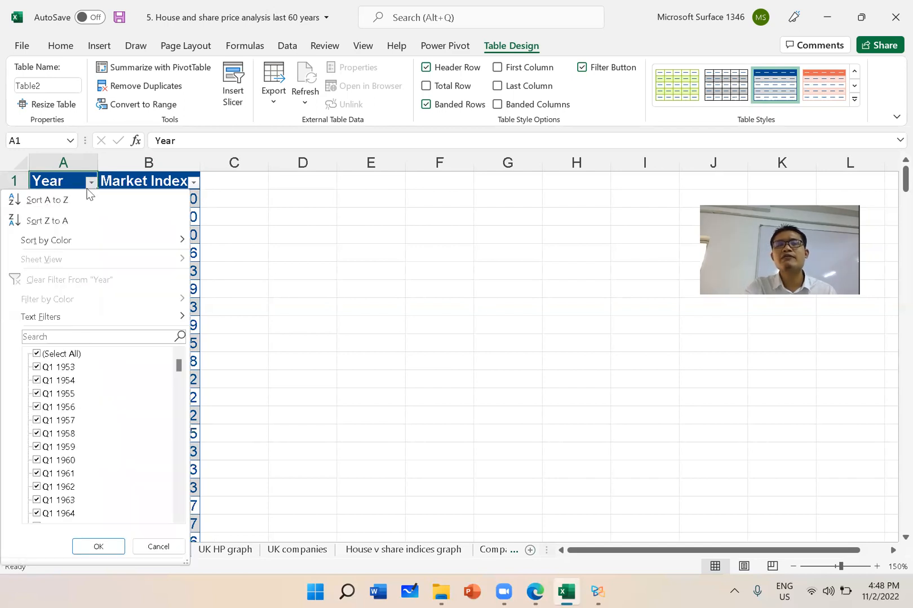
left_click(36, 355)
left_click(36, 355)
left_click(36, 353)
left_click(36, 367)
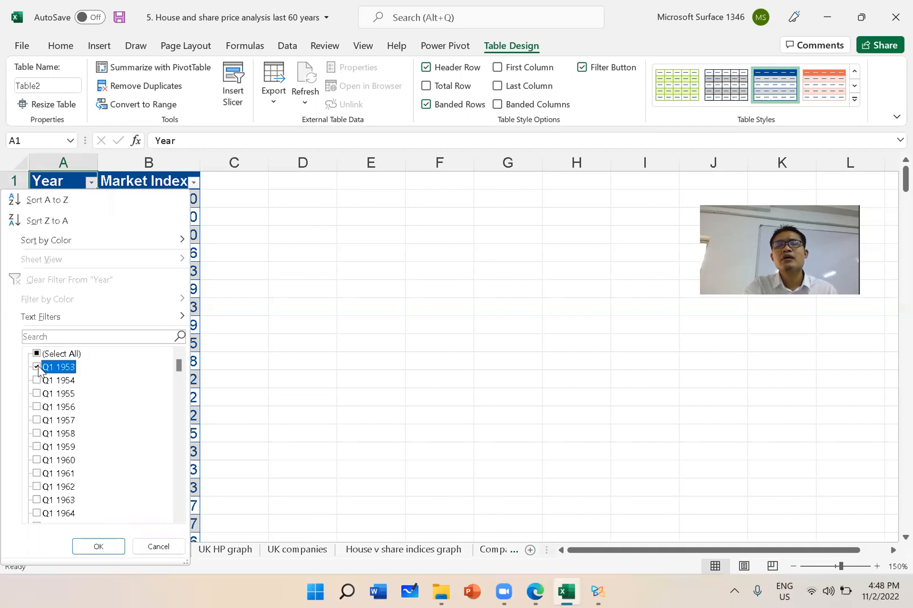
left_click(98, 547)
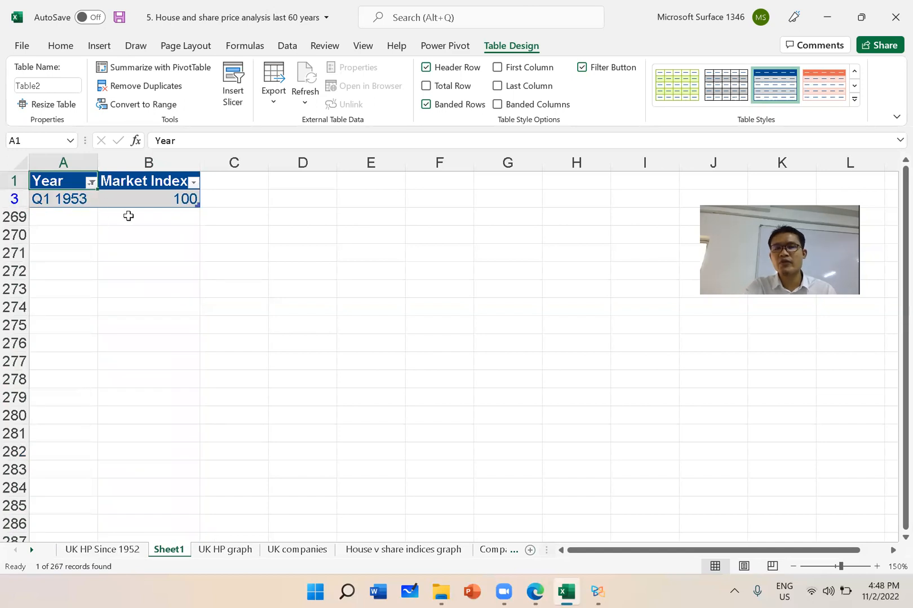
Reselect all quarters in the Year filter to show the full table
left_click(90, 181)
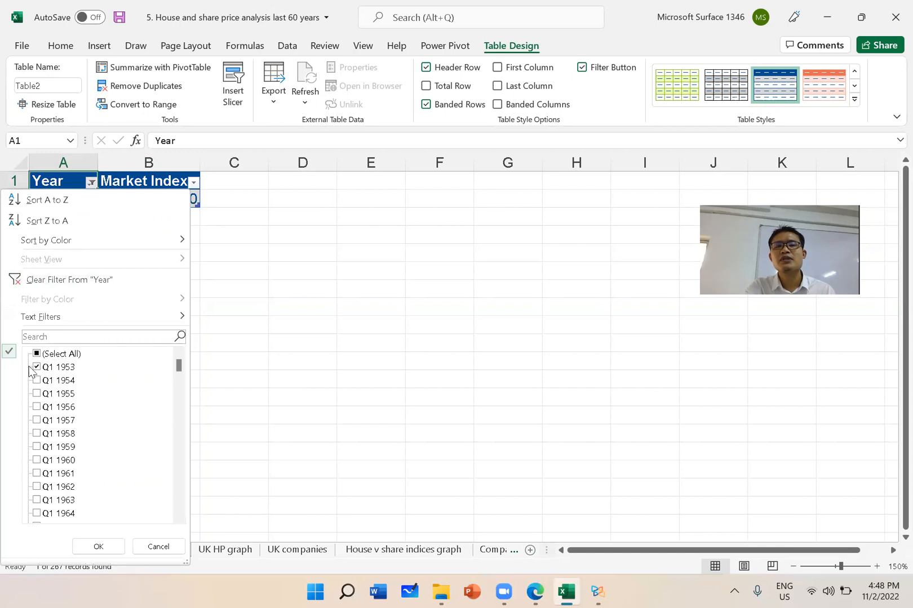
left_click(37, 355)
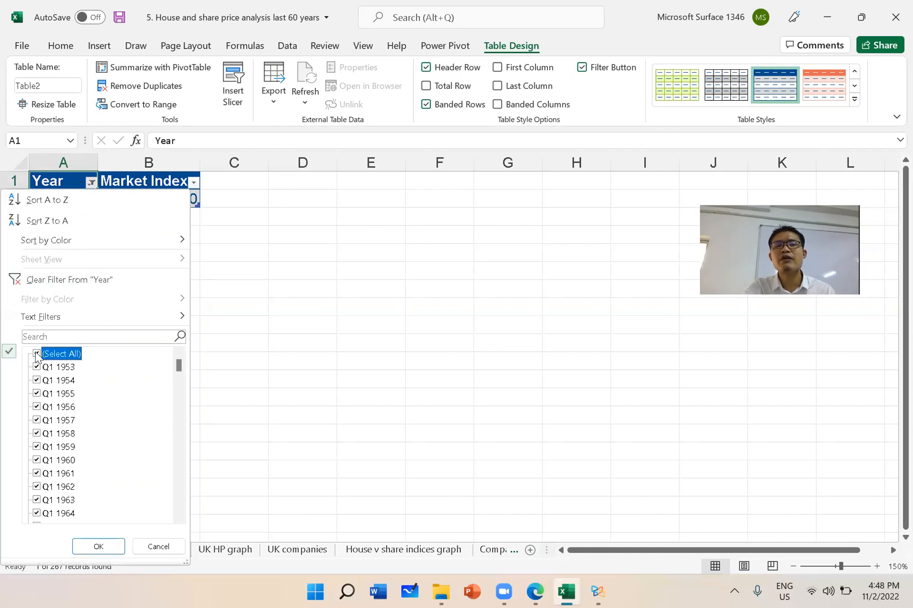
left_click(98, 546)
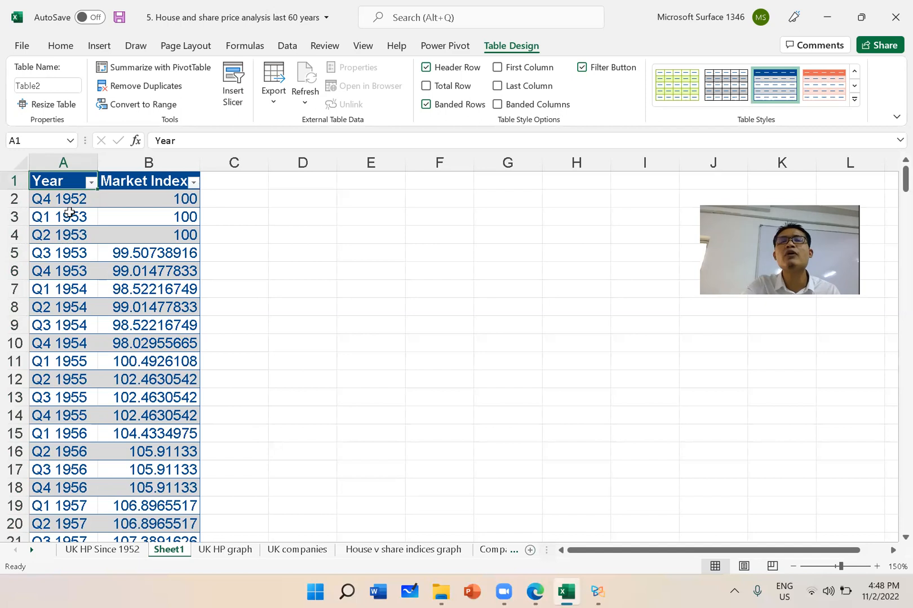
Try excluding Q1 1953 to Q1 1957 one by one in the Year filter, look through the list of quarters, and cancel without applying
left_click(90, 183)
scroll(139, 379, "down", 1)
scroll(118, 379, "up", 1)
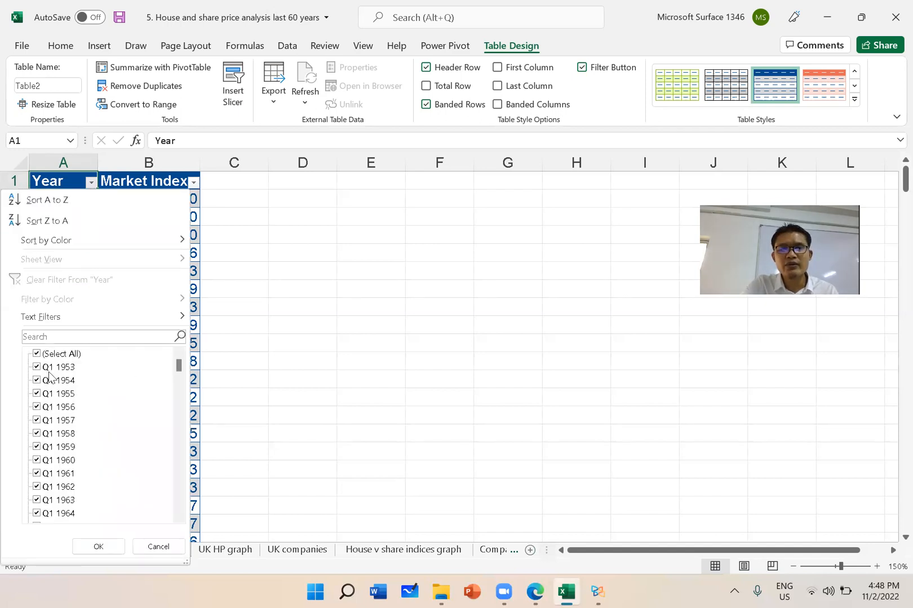
left_click(36, 368)
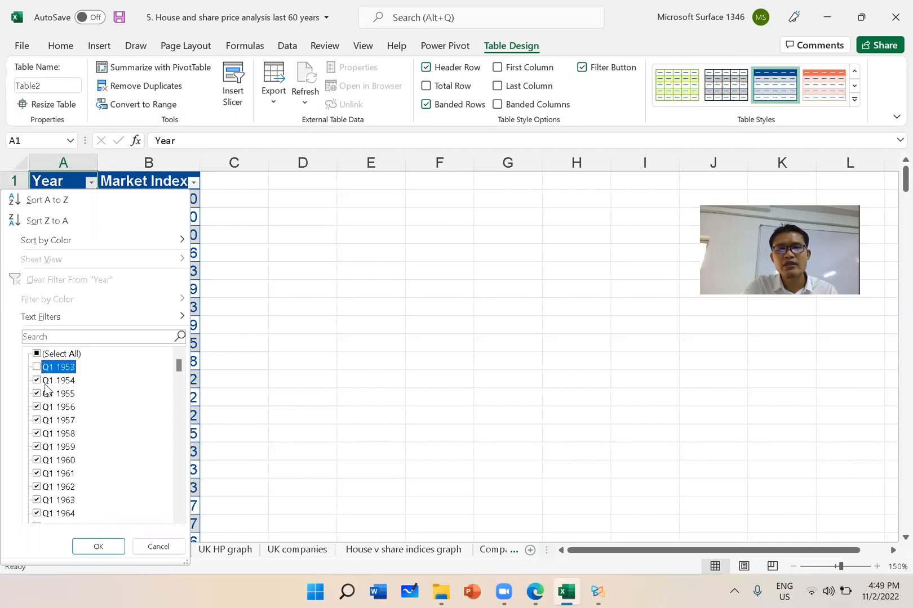
left_click(37, 383)
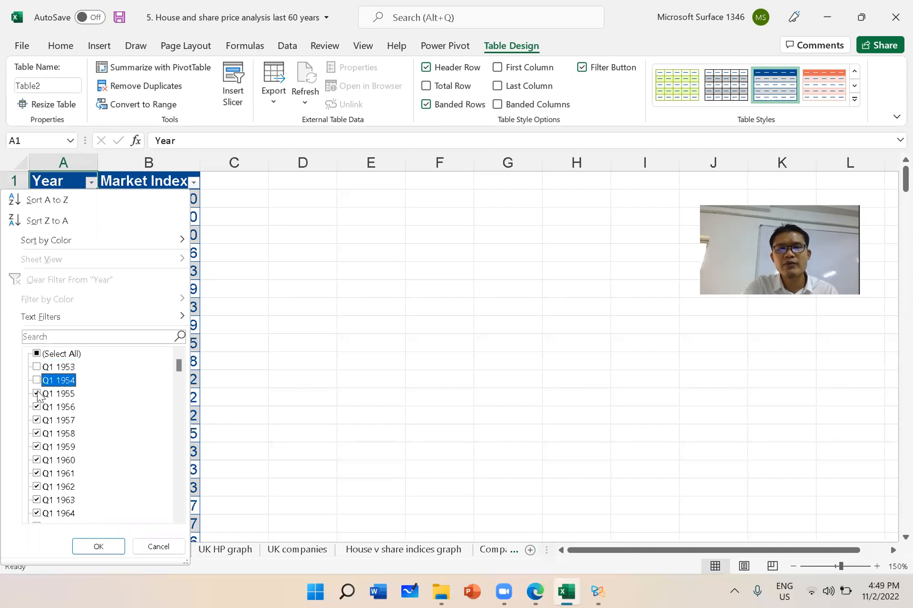
left_click(36, 395)
left_click(37, 408)
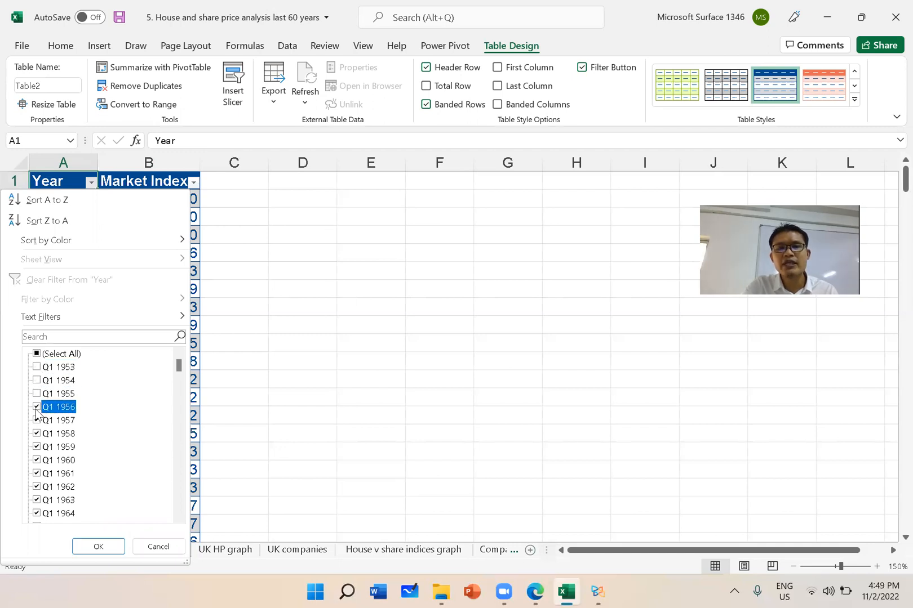
left_click(36, 421)
scroll(64, 425, "down", 1)
scroll(68, 421, "up", 1)
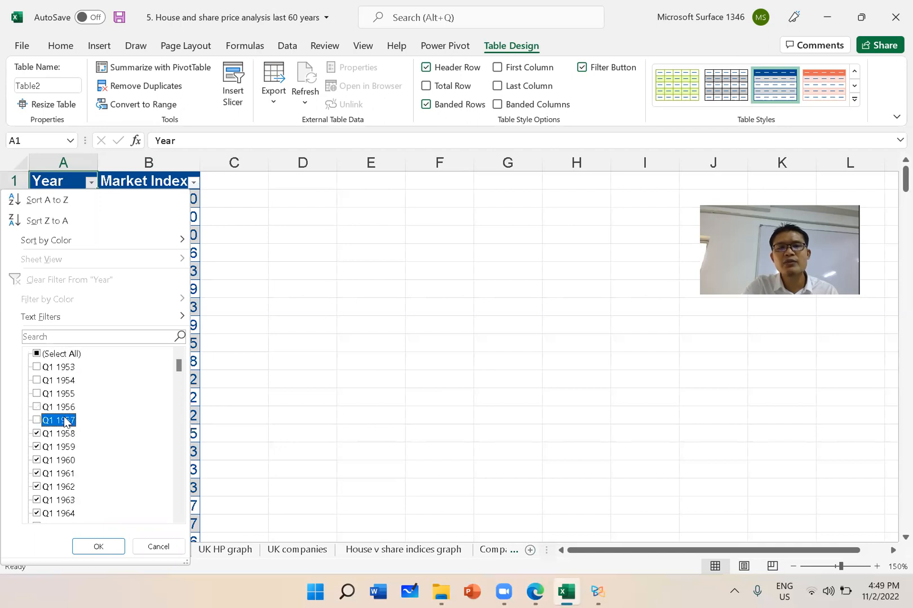
scroll(79, 417, "down", 8)
scroll(90, 428, "down", 20)
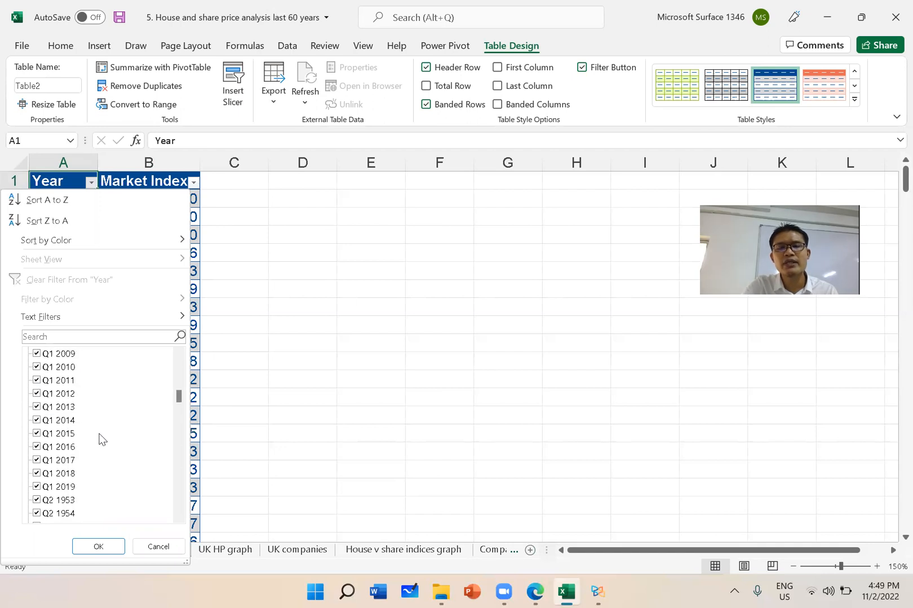
scroll(99, 459, "down", 20)
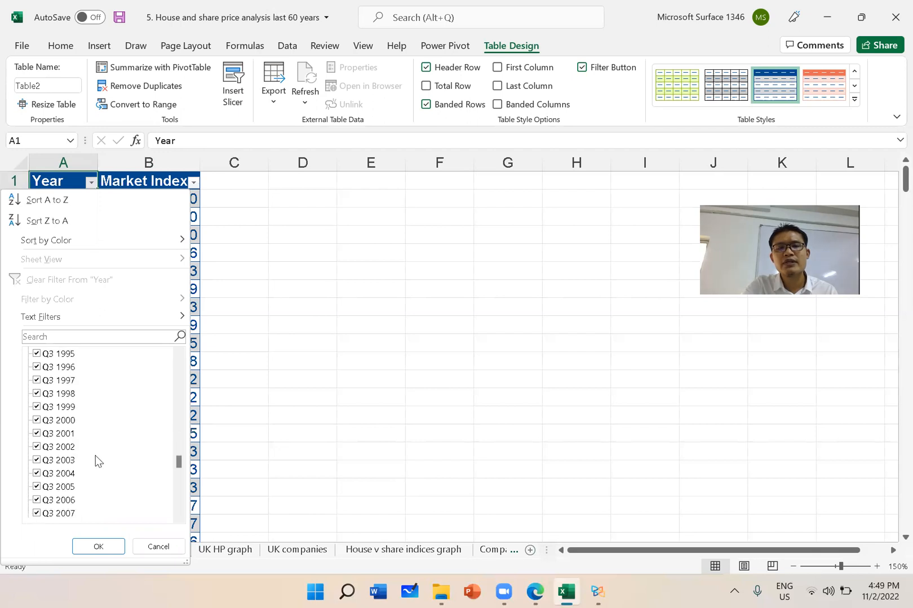
scroll(87, 467, "down", 9)
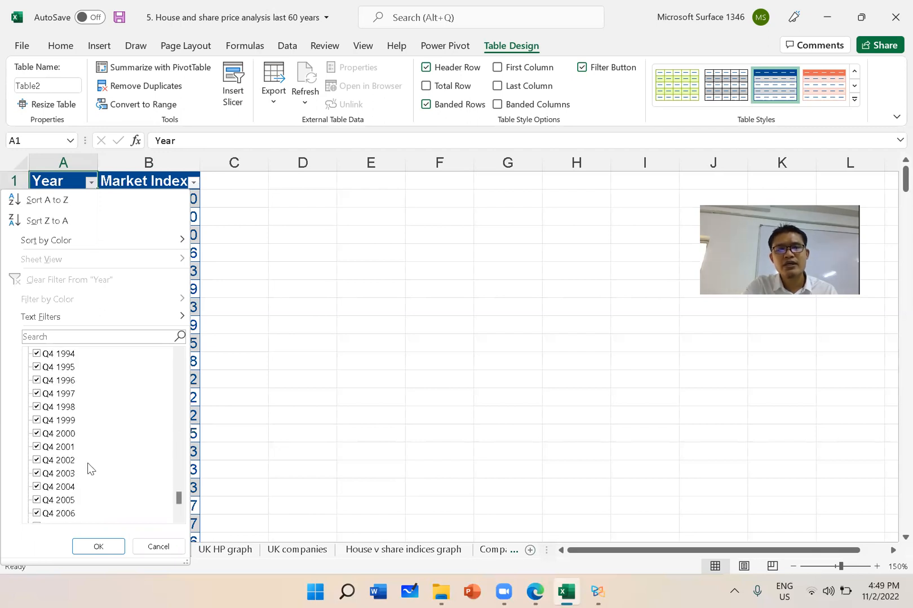
scroll(79, 484, "up", 6)
scroll(47, 476, "down", 6)
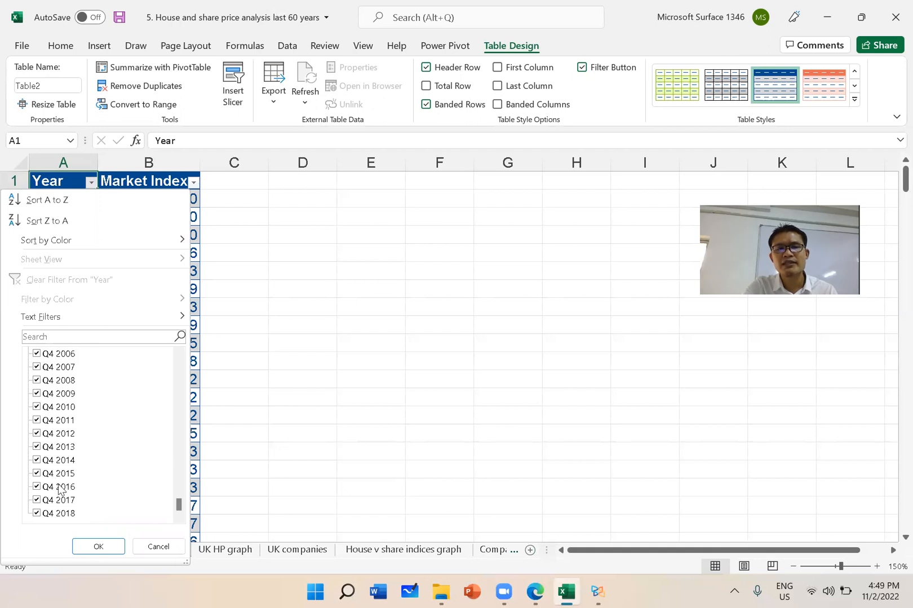
scroll(78, 461, "up", 14)
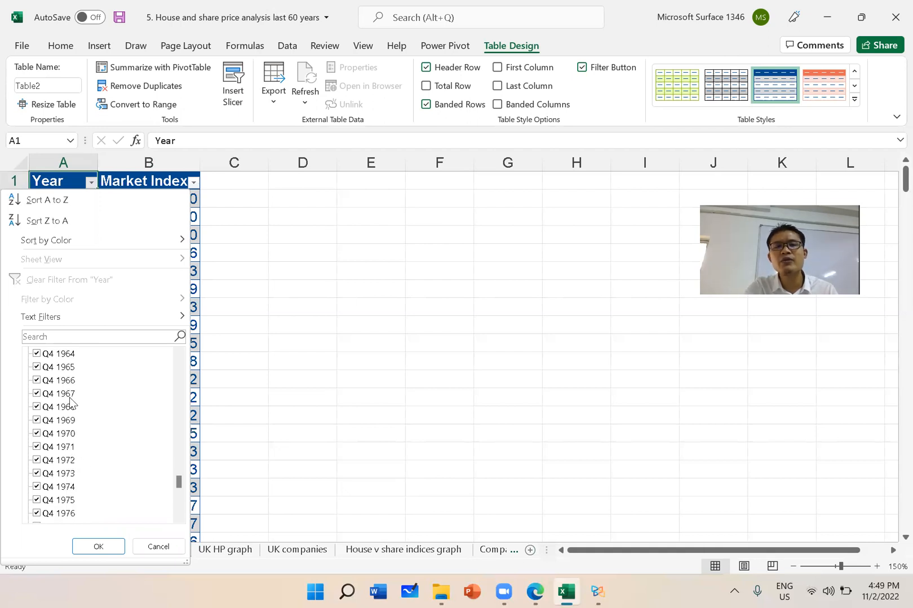
left_click(150, 549)
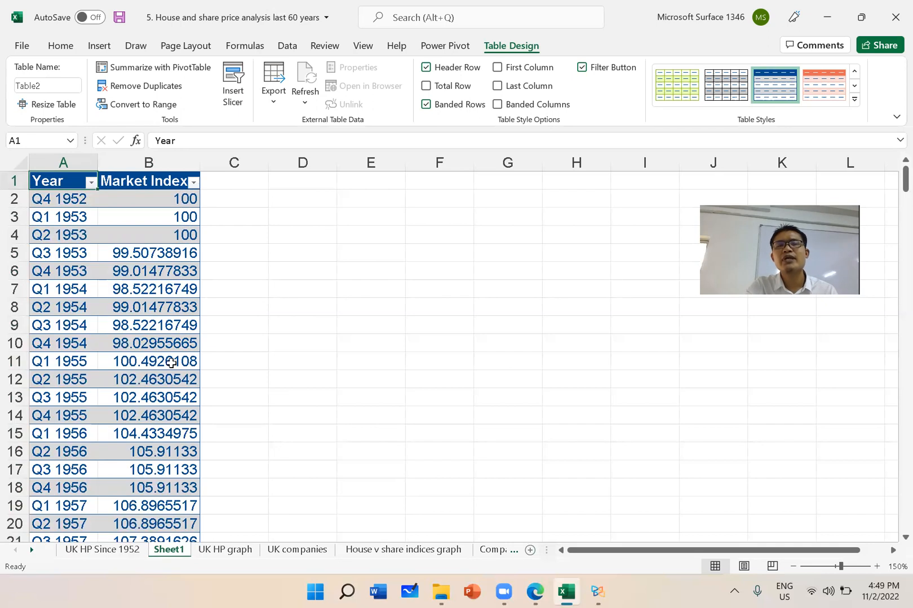
left_click(91, 183)
mouse_move(105, 319)
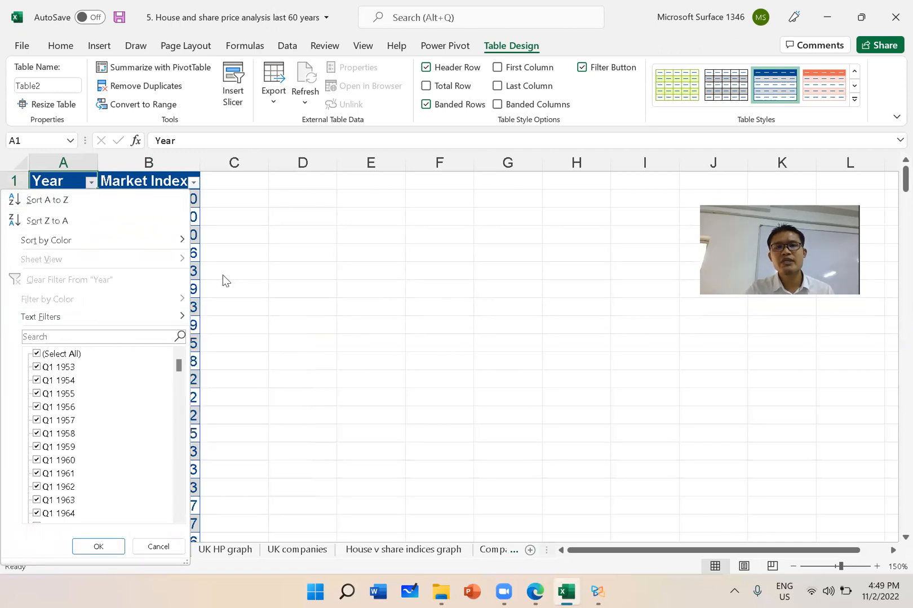
left_click(281, 314)
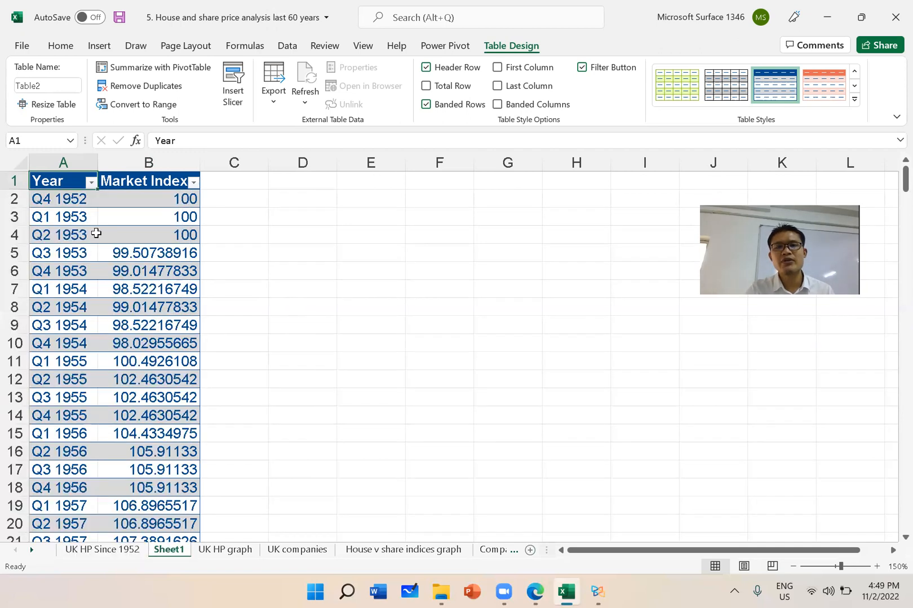
Filter the Year column with a text filter to show only rows that begin with Q4
left_click(90, 183)
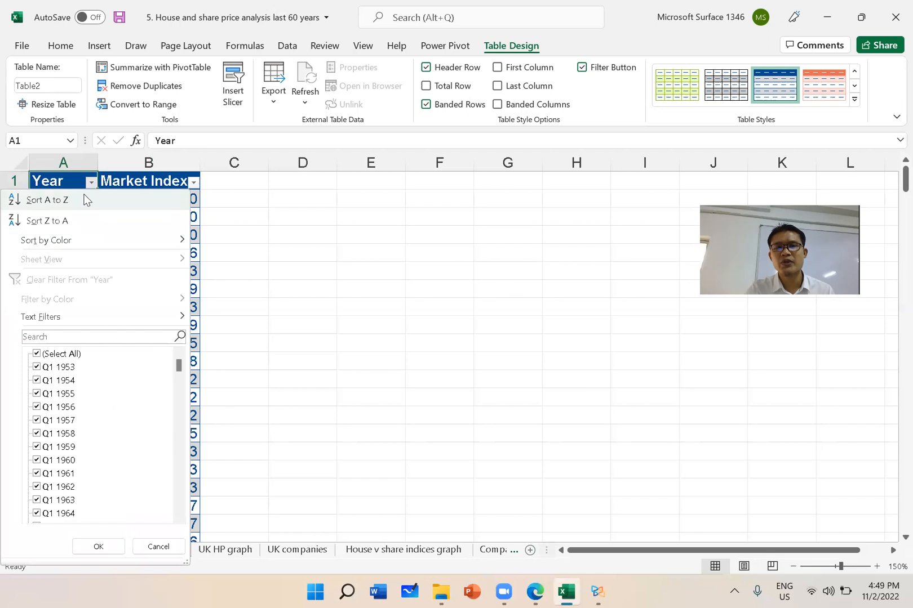
mouse_move(95, 317)
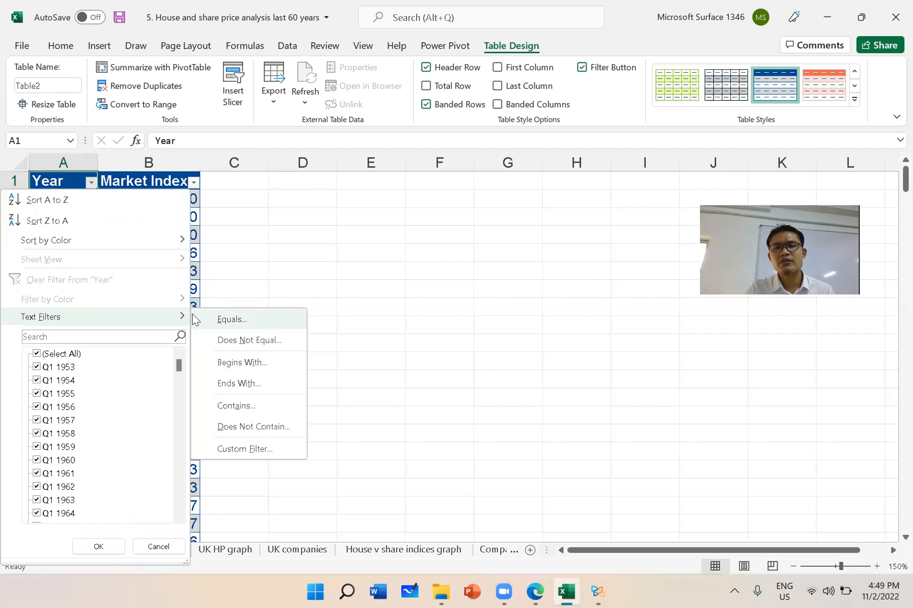
left_click(243, 363)
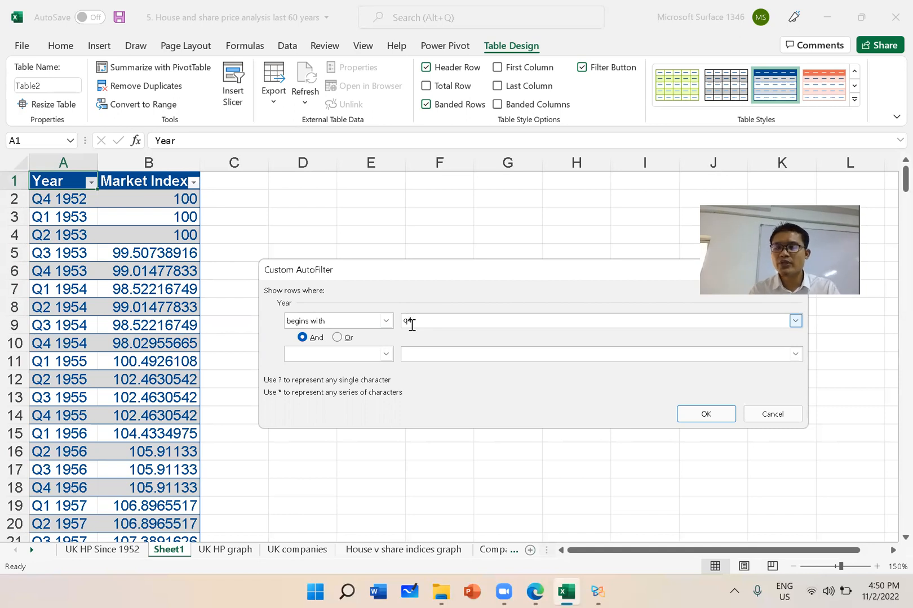
type("Q4")
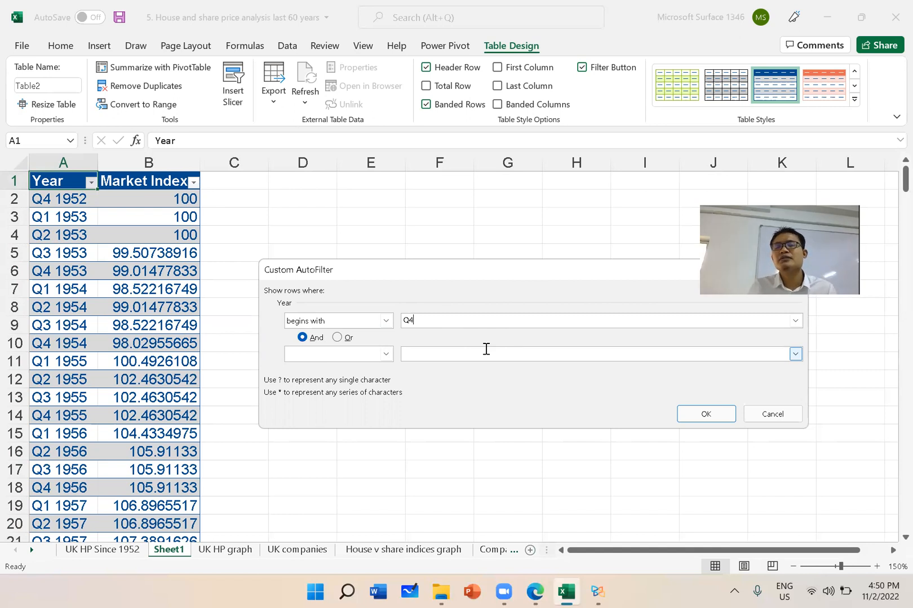
left_click(705, 415)
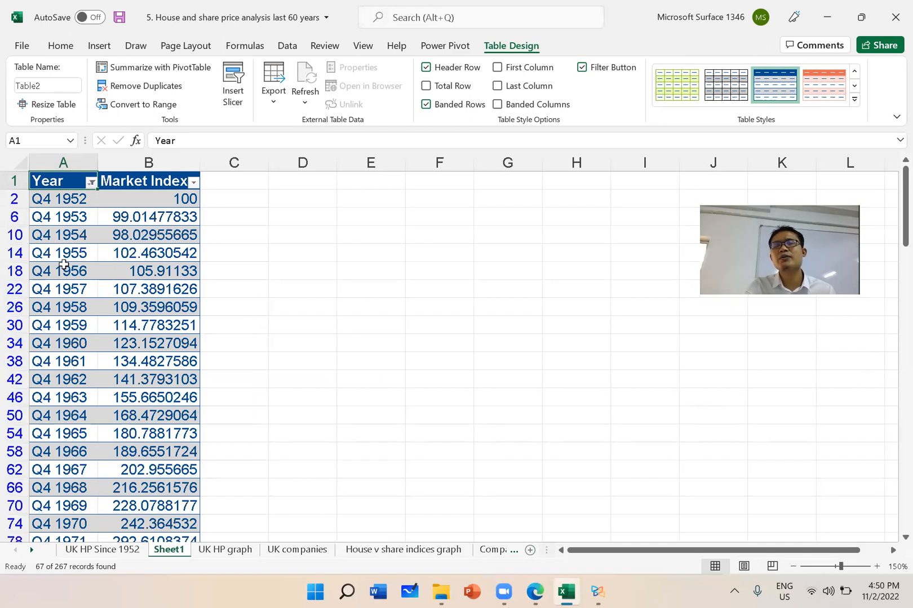
Look through the filtered Q4 rows and examine the Year and Market Index entries of the first few years
scroll(66, 326, "down", 4)
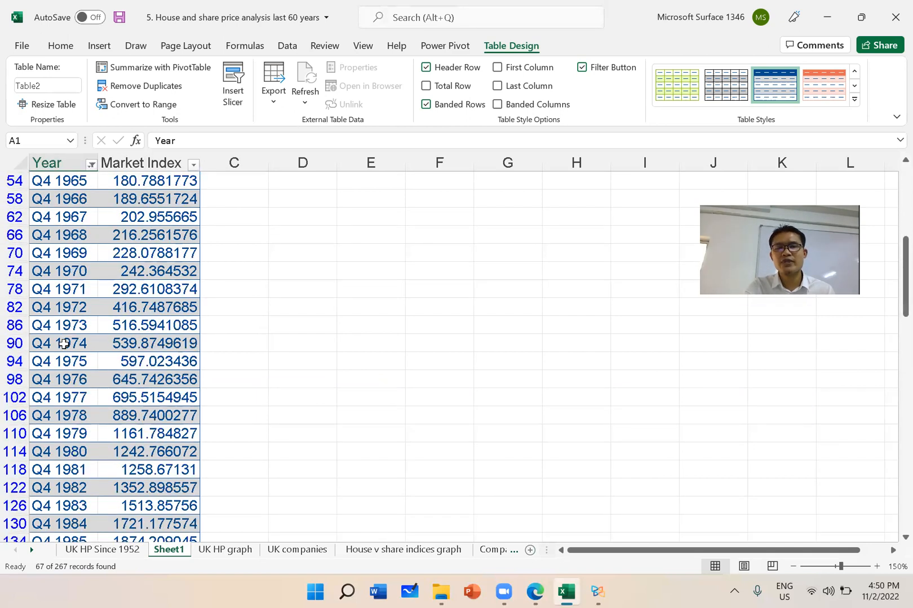
scroll(64, 344, "down", 3)
scroll(68, 211, "up", 5)
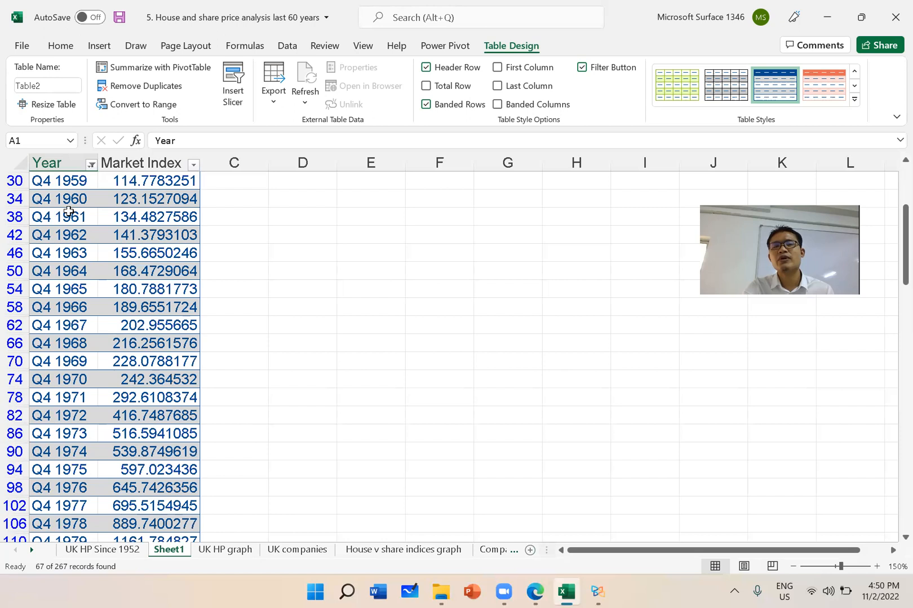
scroll(69, 211, "up", 3)
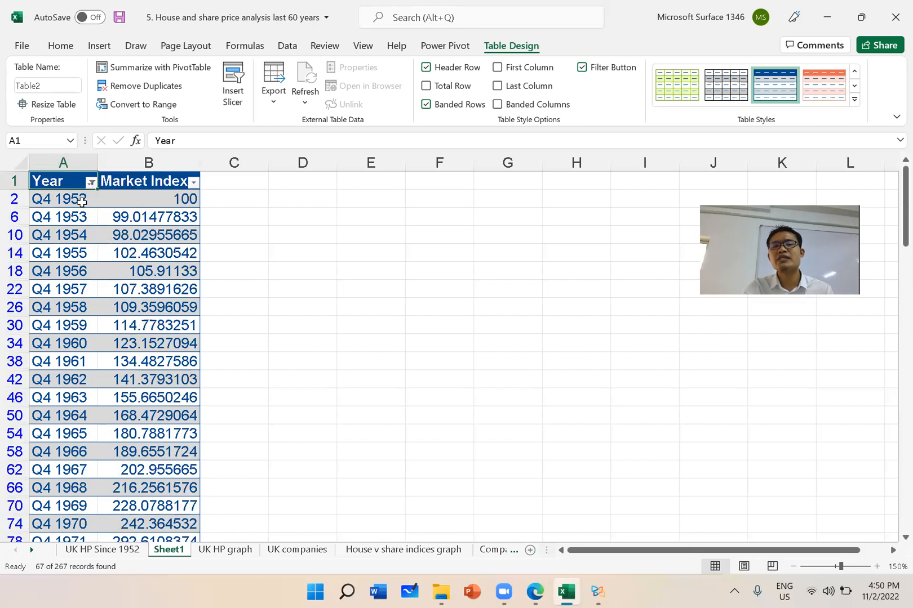
left_click(81, 202)
left_click(83, 217)
left_click(85, 234)
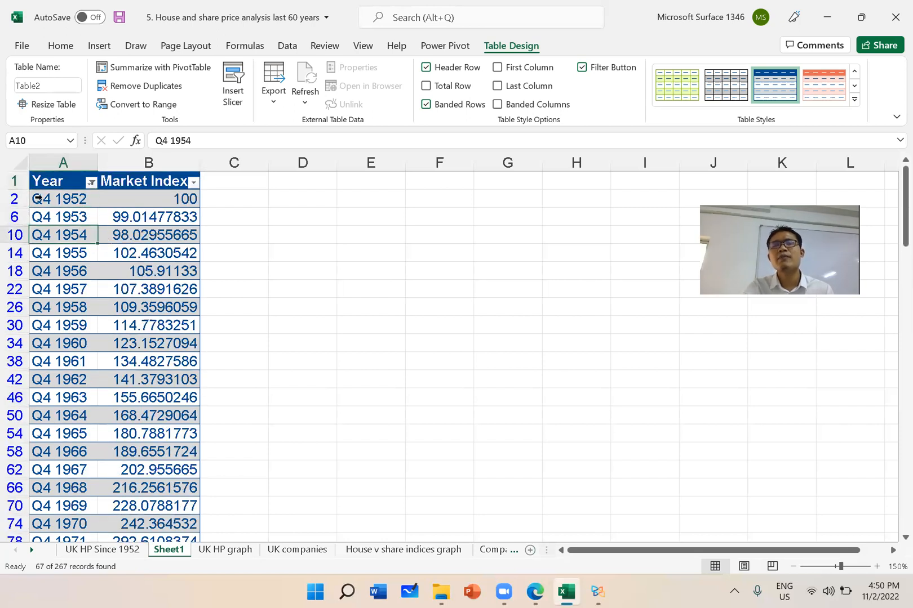
left_click_drag(37, 198, 169, 252)
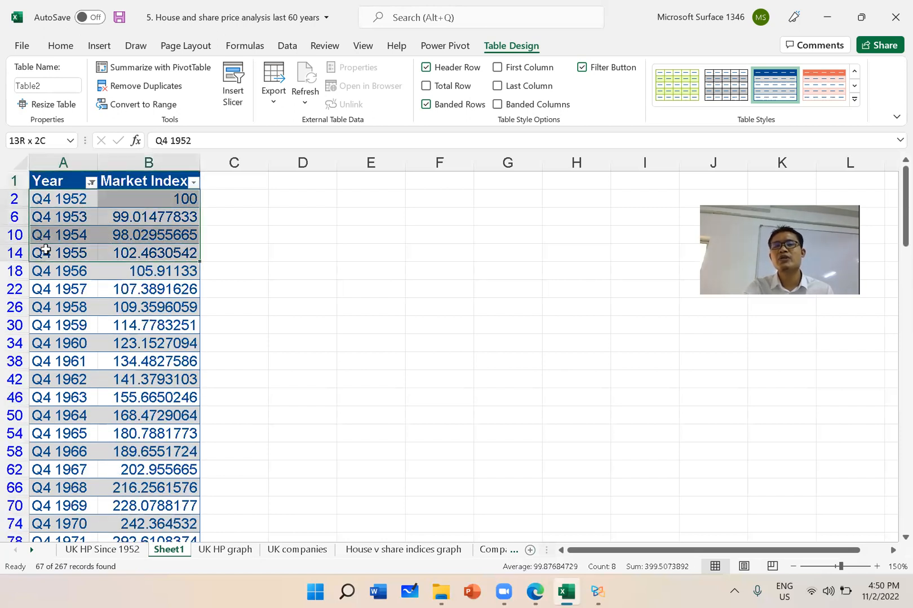
left_click(74, 202)
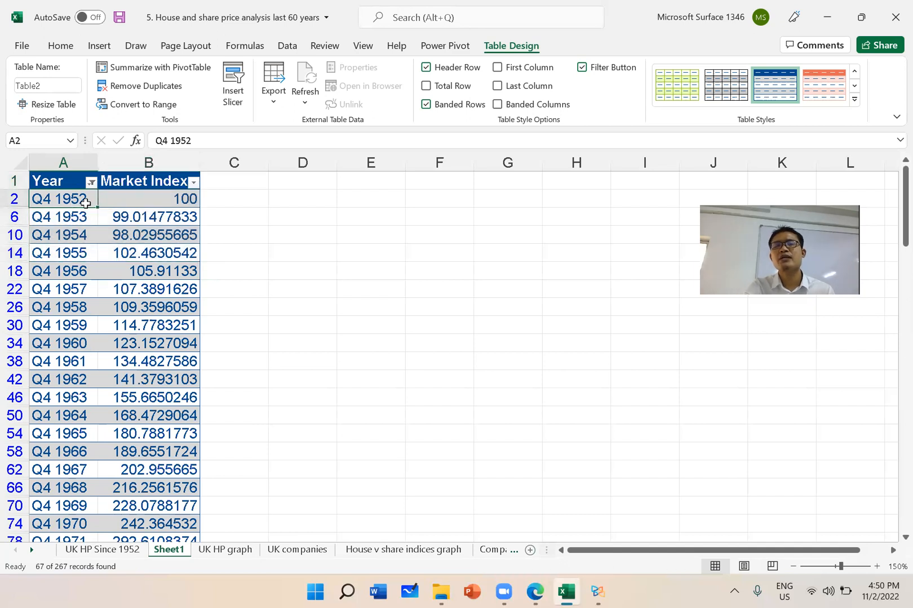
left_click(148, 213)
left_click(154, 198)
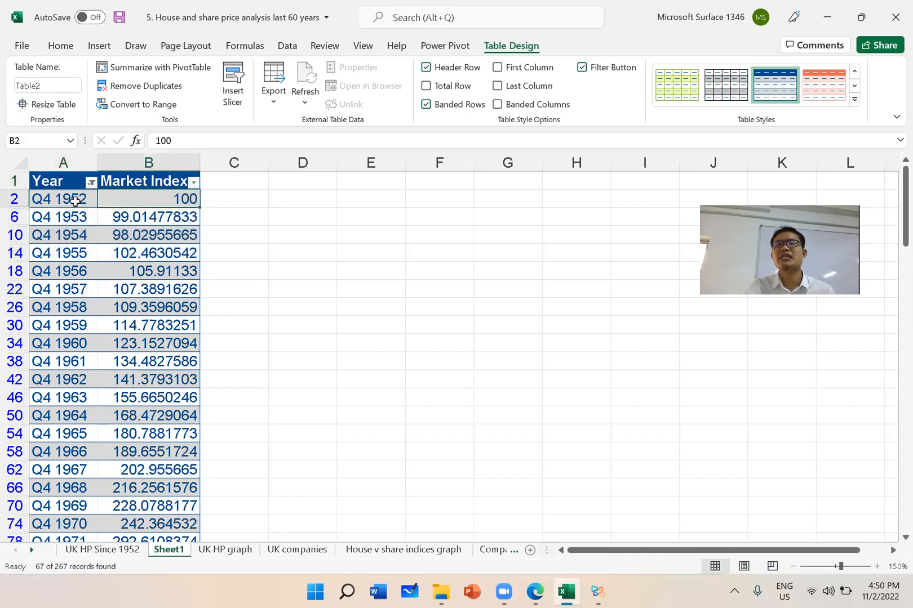